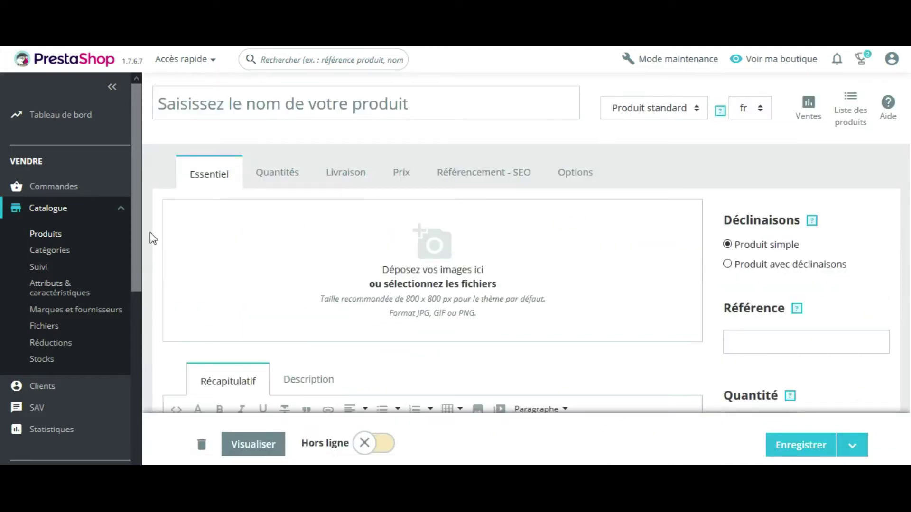
Collapse the side navigation and look over the essential fields and categories of the new product form.
click(113, 88)
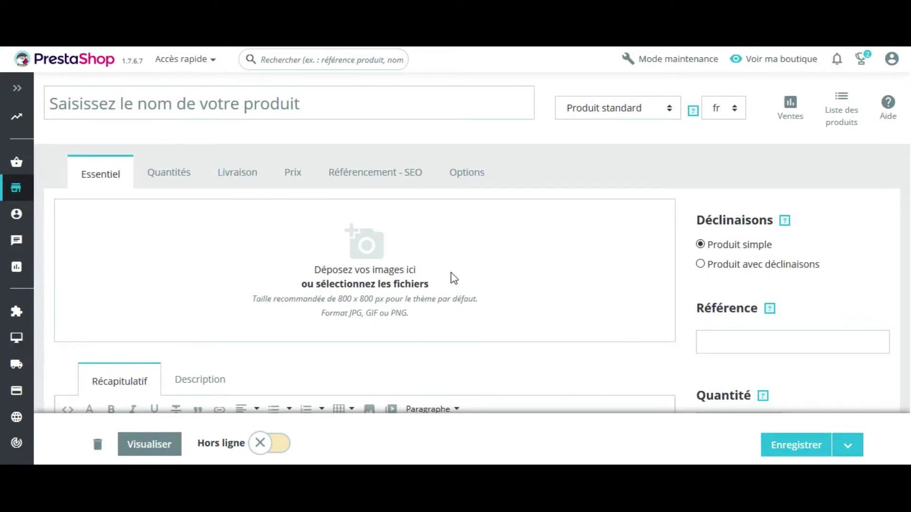
scroll(455, 279, down, 5)
scroll(455, 279, down, 4)
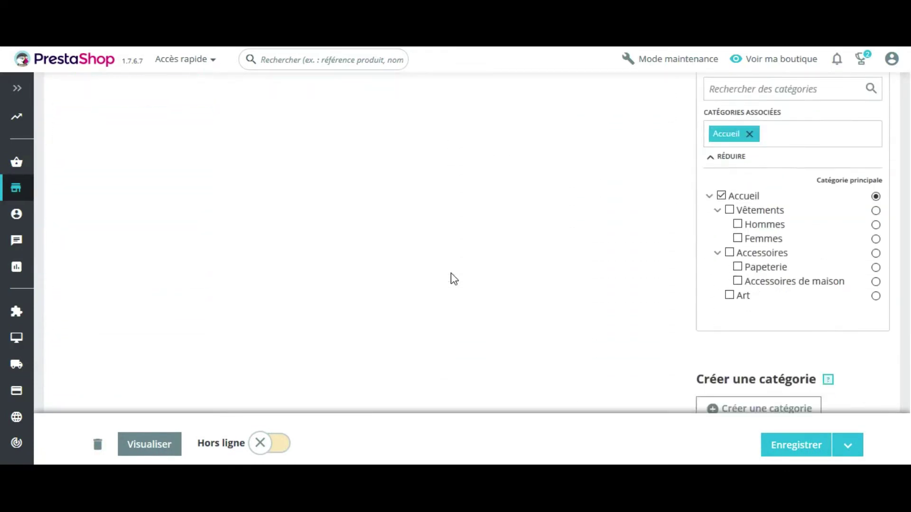
scroll(454, 279, up, 9)
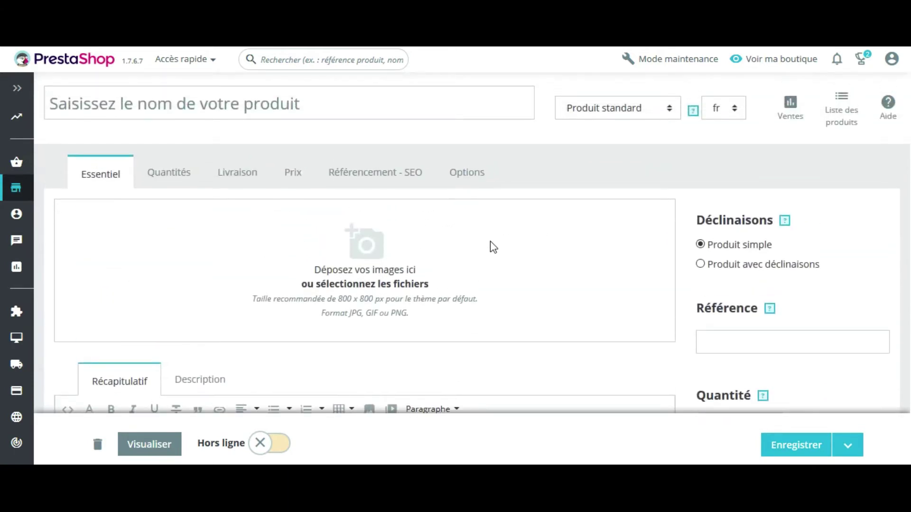
scroll(491, 241, down, 5)
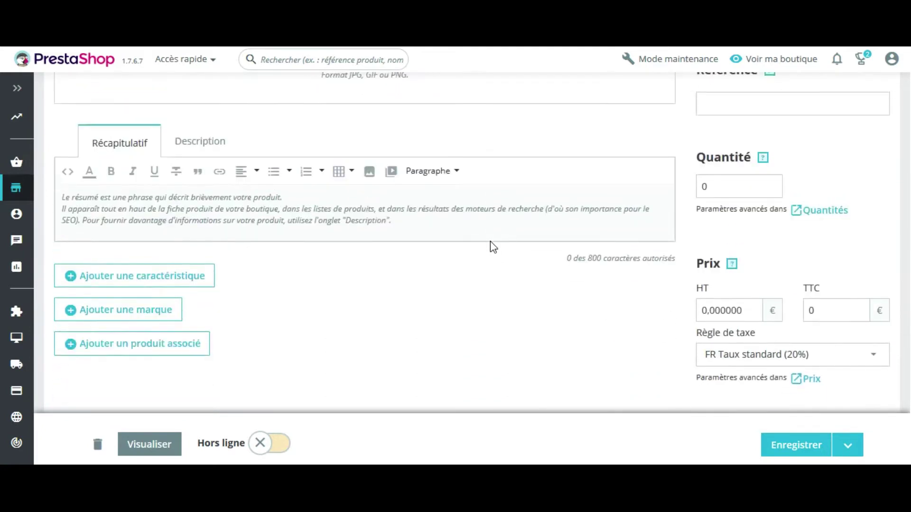
scroll(491, 241, up, 5)
Name the product "Nom du produit 50 caractères maximum".
click(284, 101)
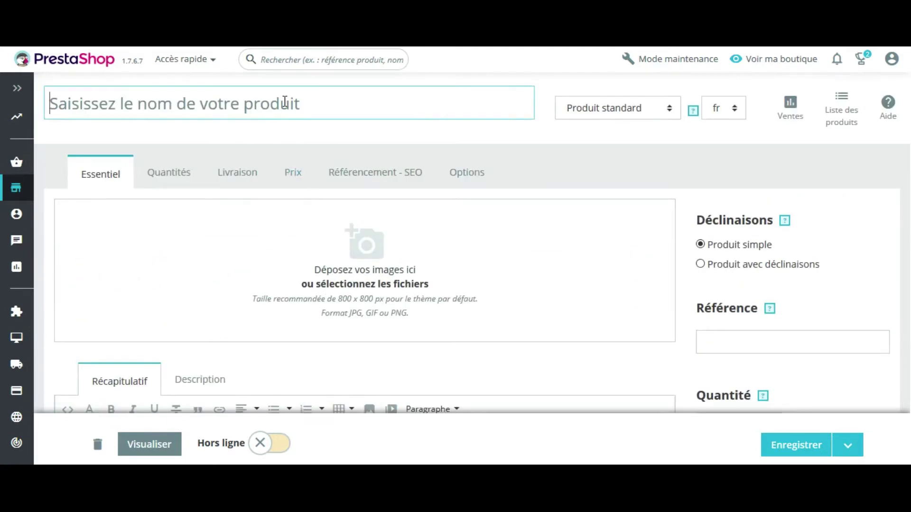
text(N)
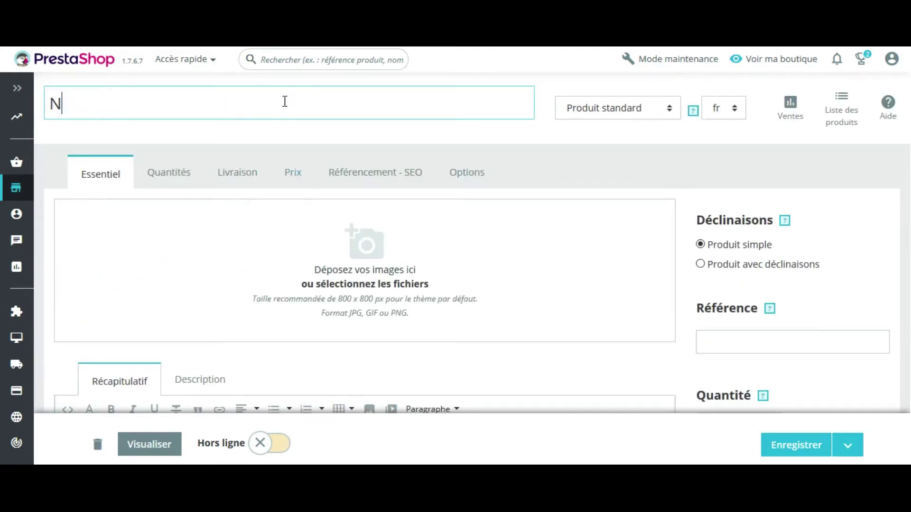
text(om du pro)
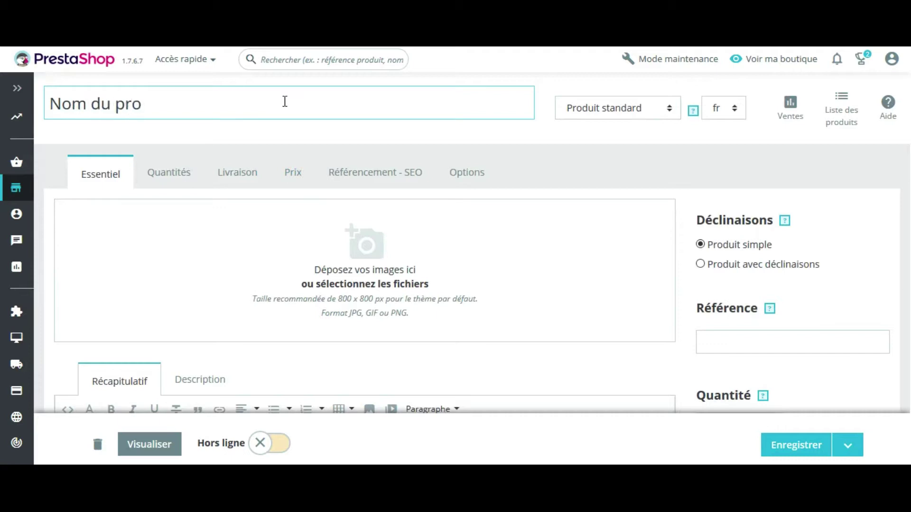
text(duit 50 caract)
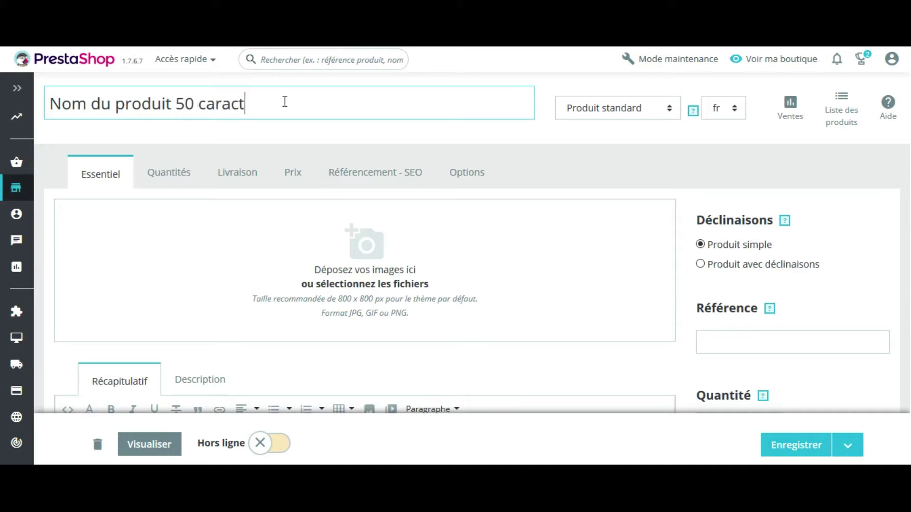
text(ères maximum)
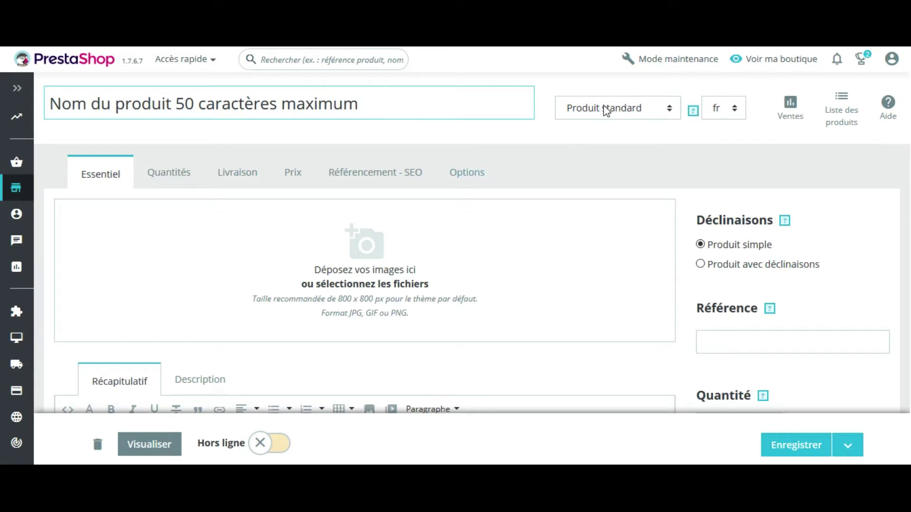
Examine the available product types and languages, and view the quick list of existing products.
click(654, 110)
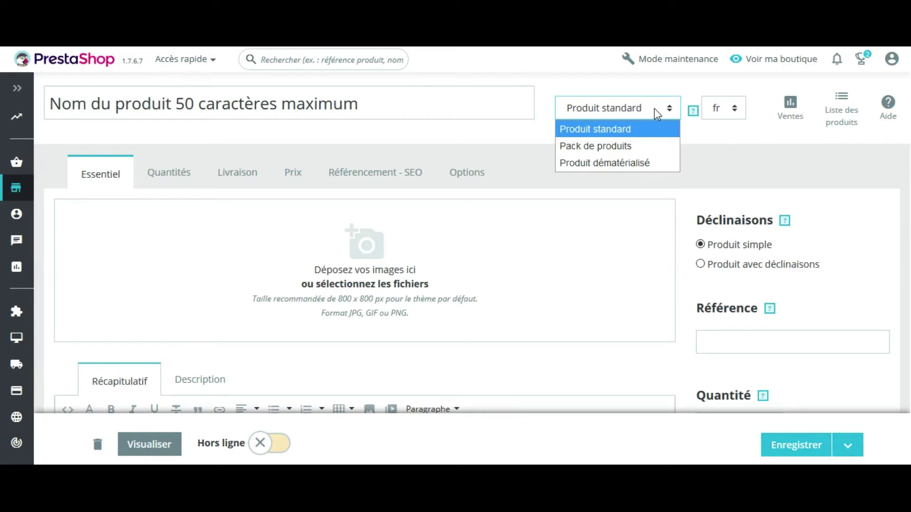
click(724, 110)
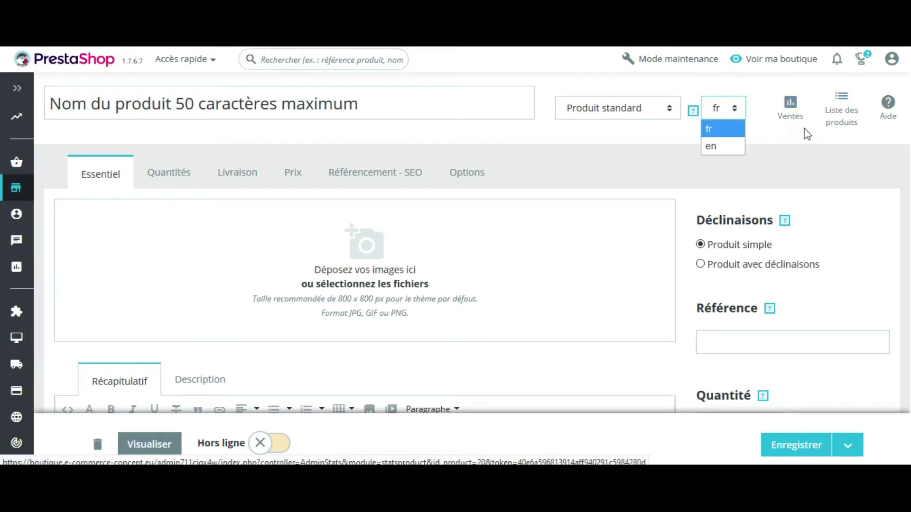
click(841, 107)
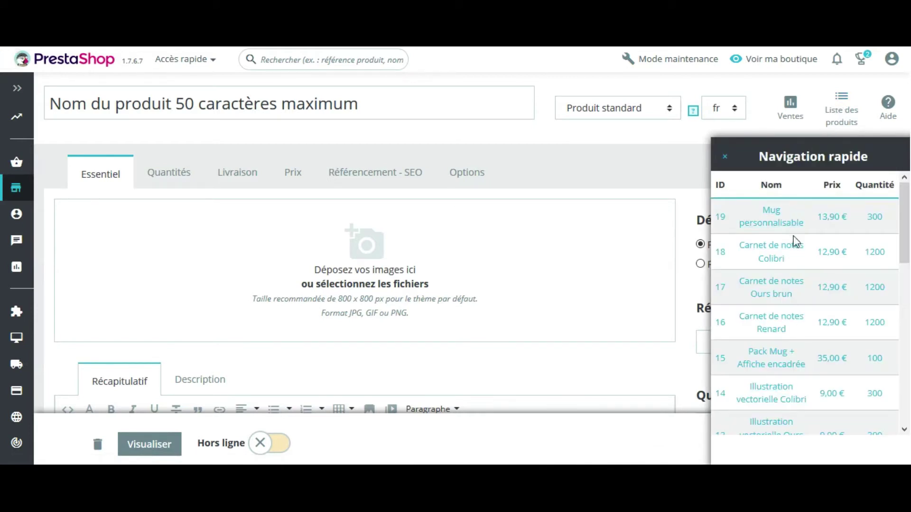
click(684, 135)
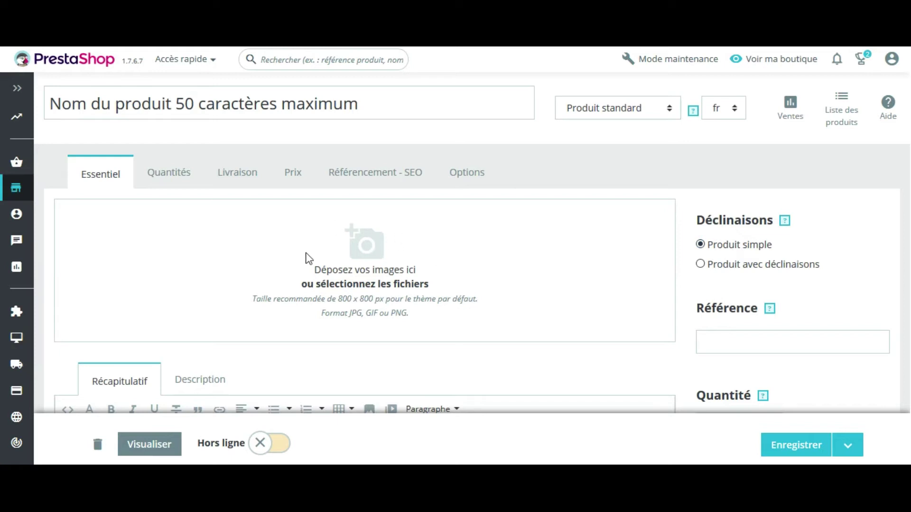
Upload the woven handbag photo from the computer's image folders as the product's cover image.
click(368, 247)
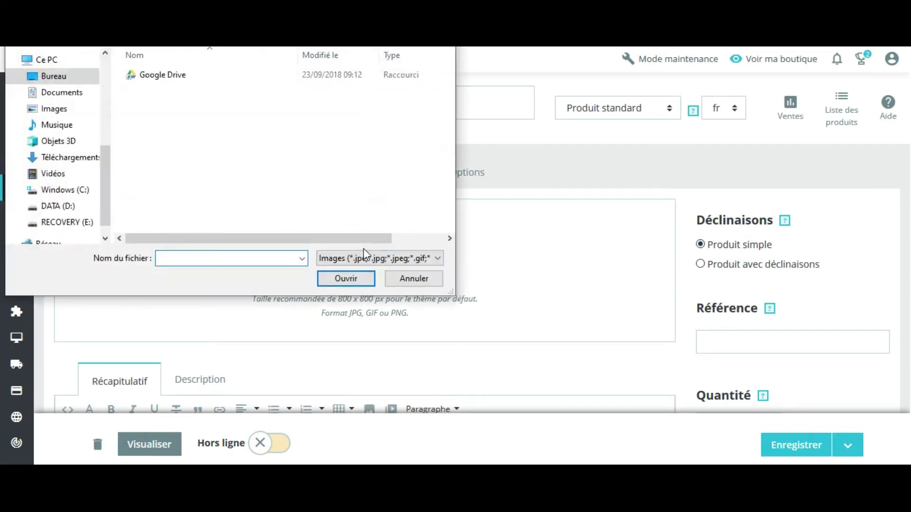
click(59, 113)
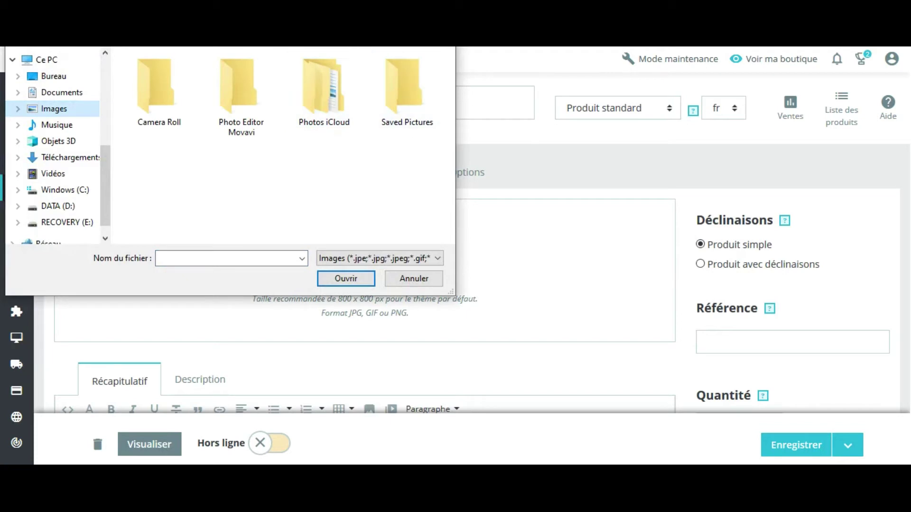
scroll(67, 185, down, 1)
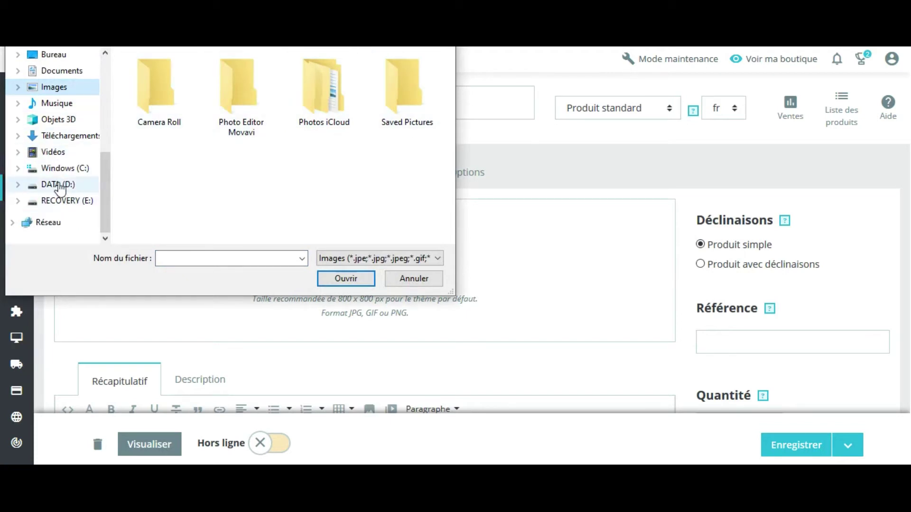
scroll(59, 186, up, 3)
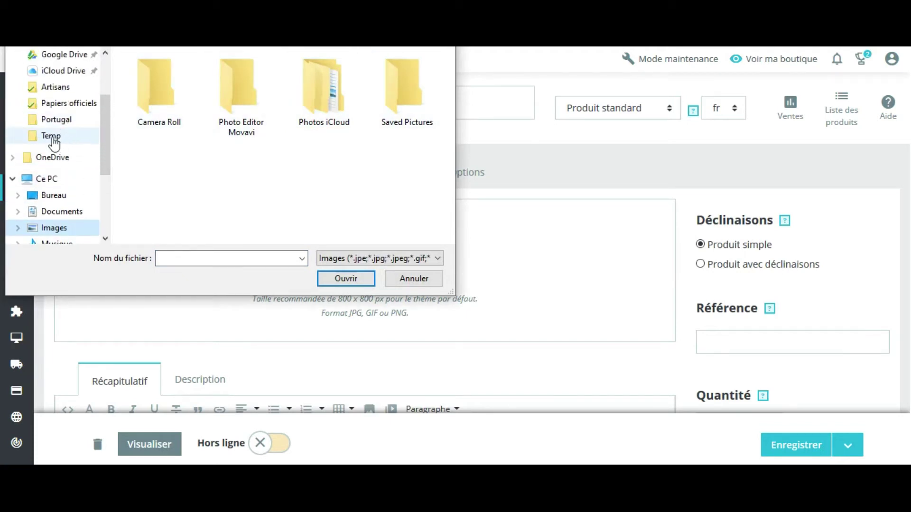
click(51, 136)
scroll(204, 176, down, 3)
scroll(205, 177, up, 3)
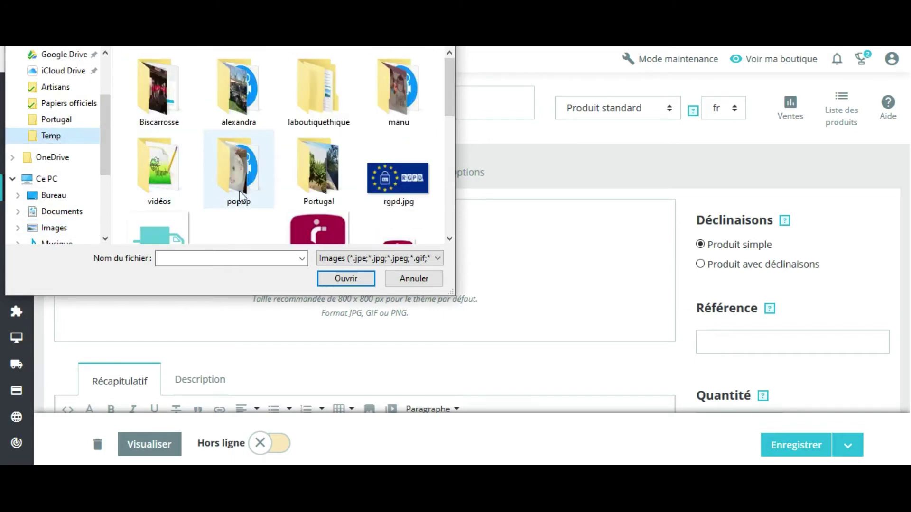
double_click(294, 173)
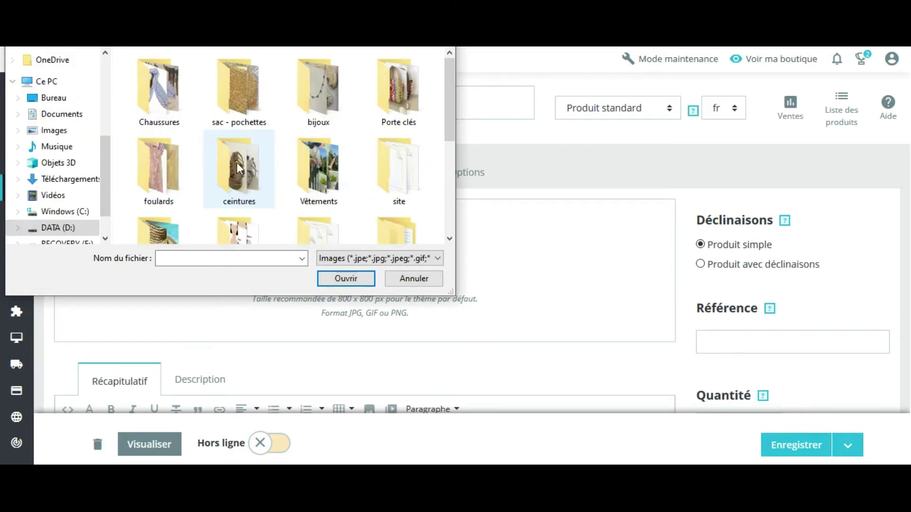
double_click(237, 166)
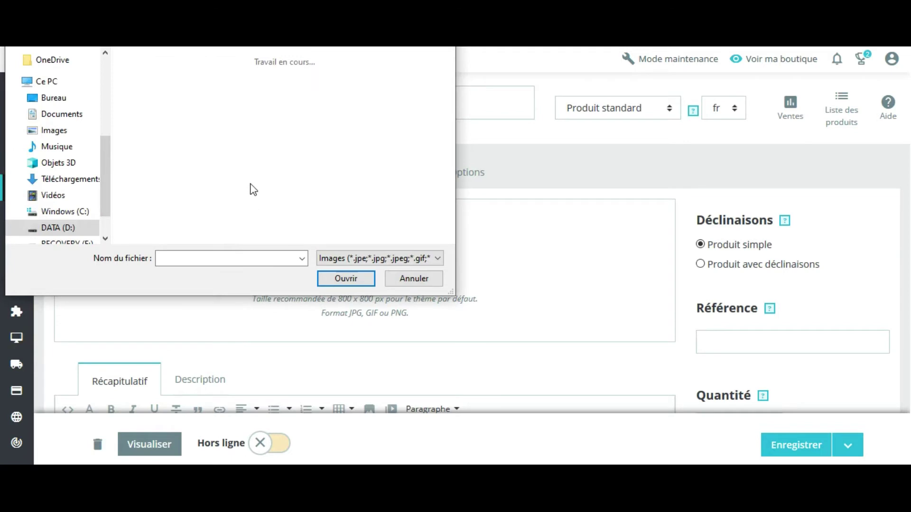
double_click(146, 150)
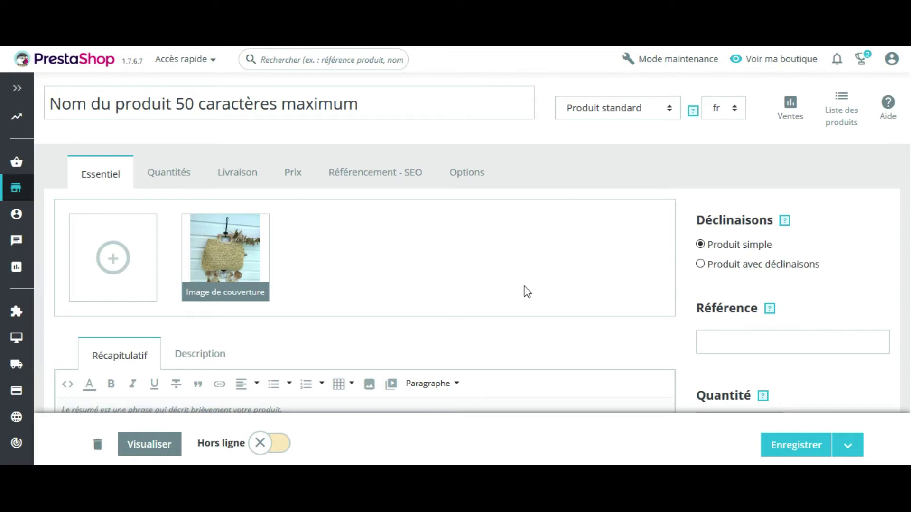
Set the product's reference to REF-INTERNE and its quantity to 10.
click(733, 340)
text(REF-INTERNE)
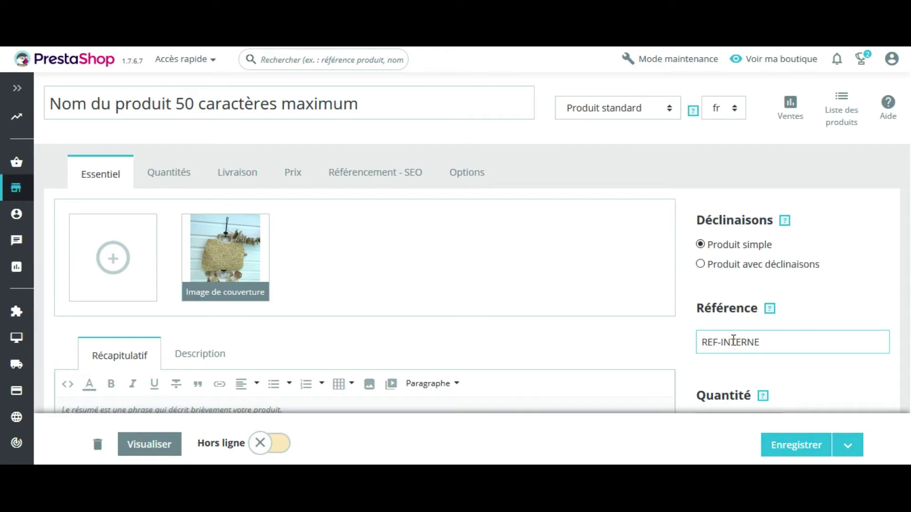
scroll(733, 340, down, 3)
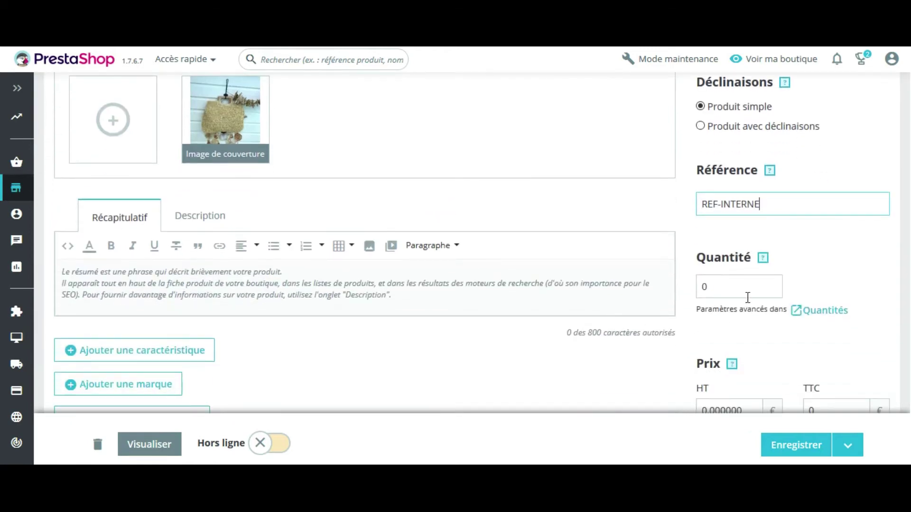
scroll(739, 294, up, 2)
double_click(701, 356)
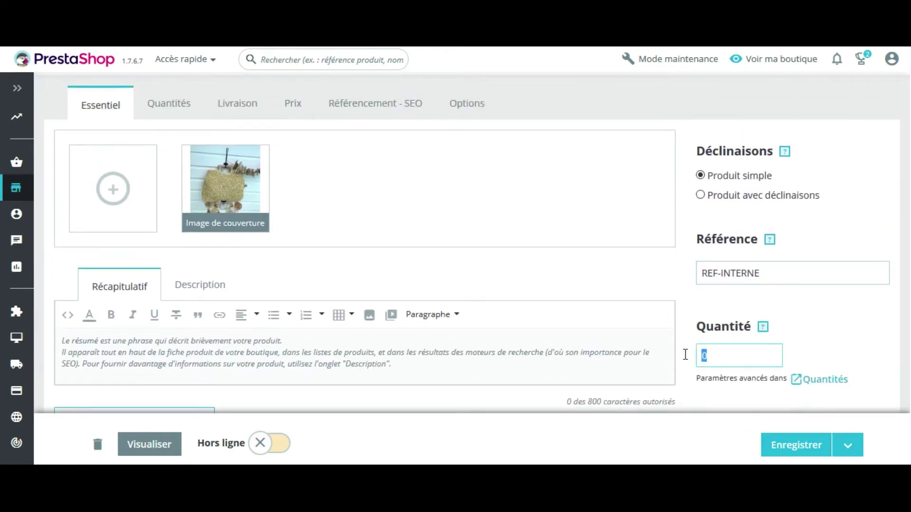
text(10)
Write the product summary "Sac à main en osier avec anse en bois format cabas".
click(204, 290)
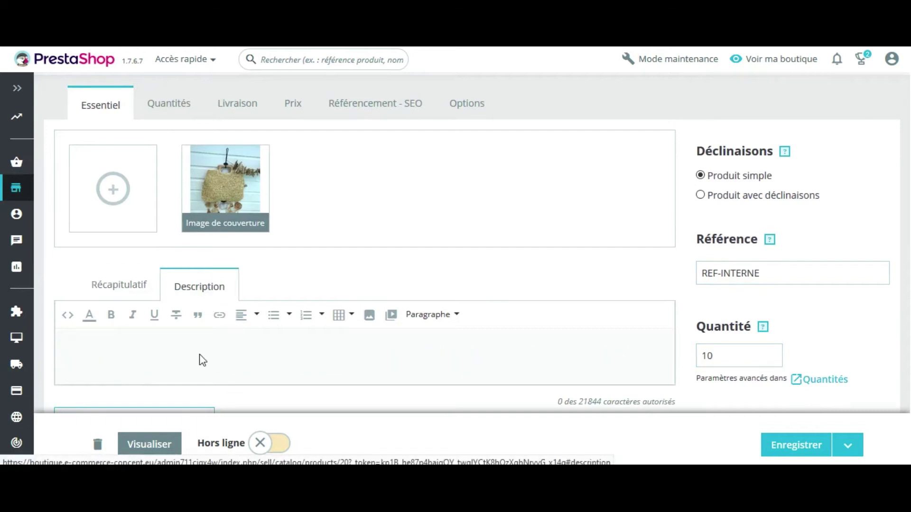
click(141, 291)
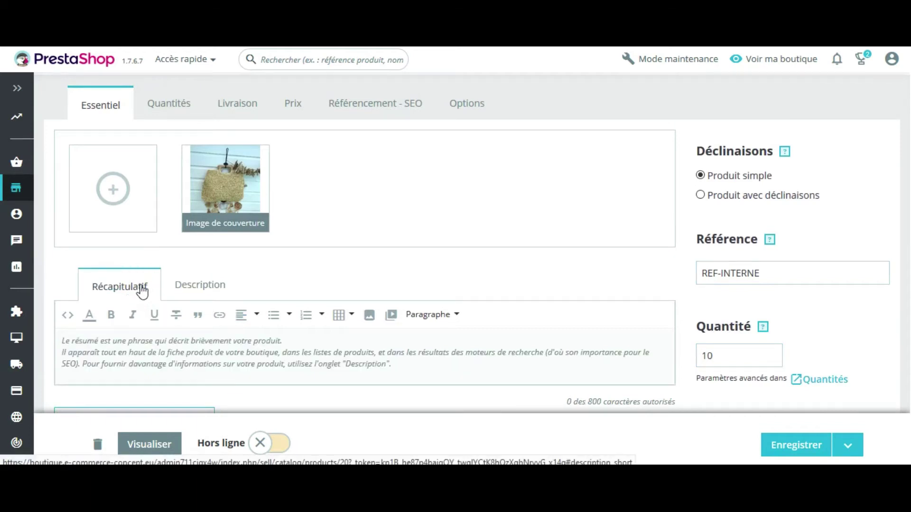
scroll(272, 369, up, 1)
click(270, 371)
text(s)
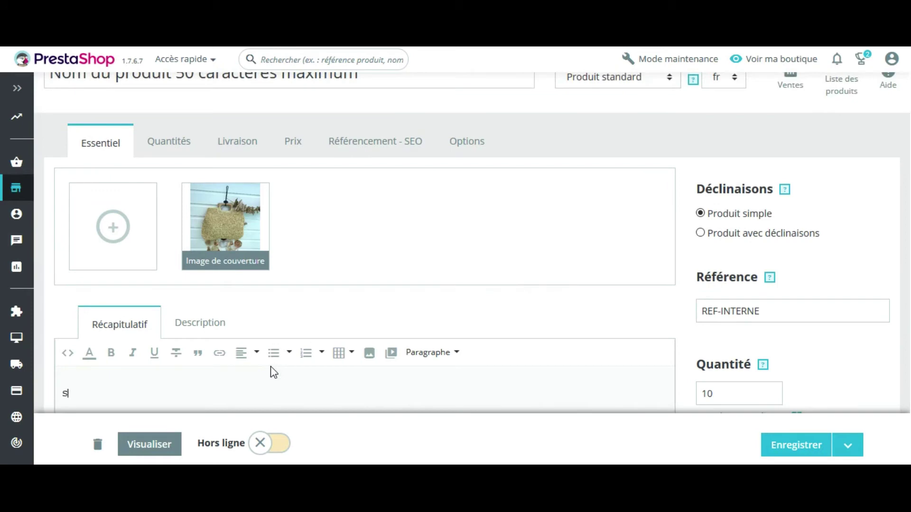
text(Ac à main en ra)
key(BackSpace)
key(BackSpace)
text(osier)
drag(66, 394, 77, 393)
text(a)
key(End)
text(avec anse )
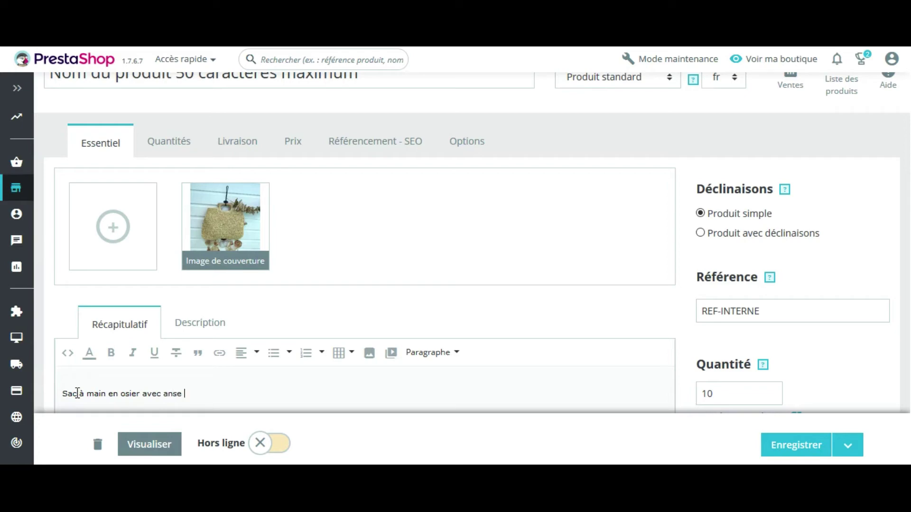
text(en bois format cabas)
Write the product description "Une description doit faire 200 à 250 mots, avec une description complète du produit et ce qu'apporte le produit aux clients.".
click(198, 332)
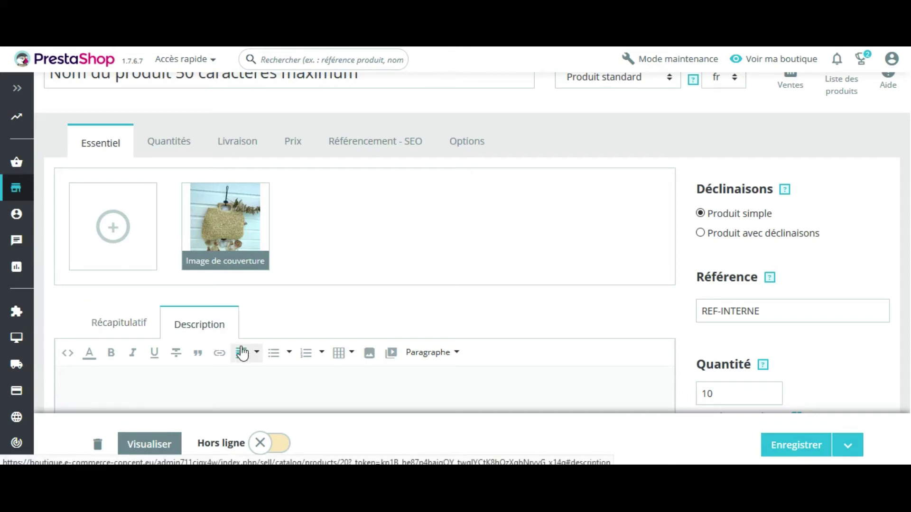
scroll(243, 346, down, 2)
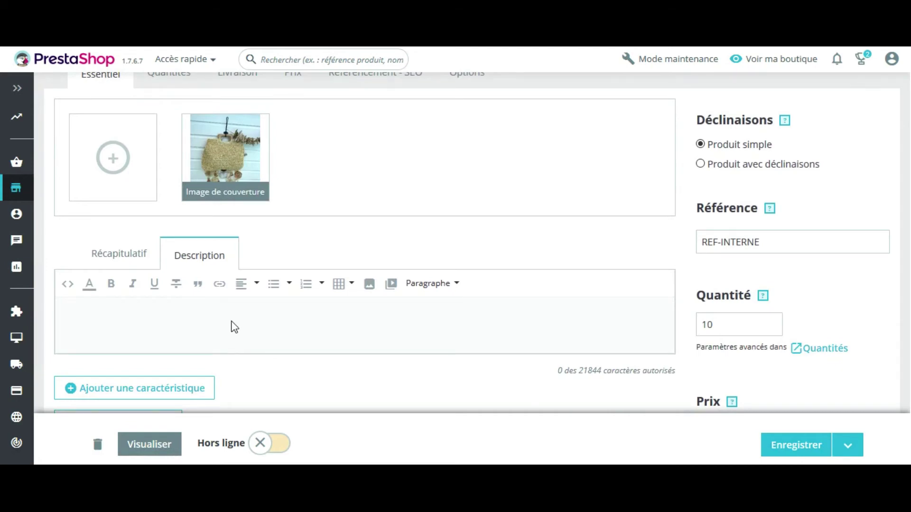
scroll(234, 327, down, 6)
scroll(235, 327, up, 8)
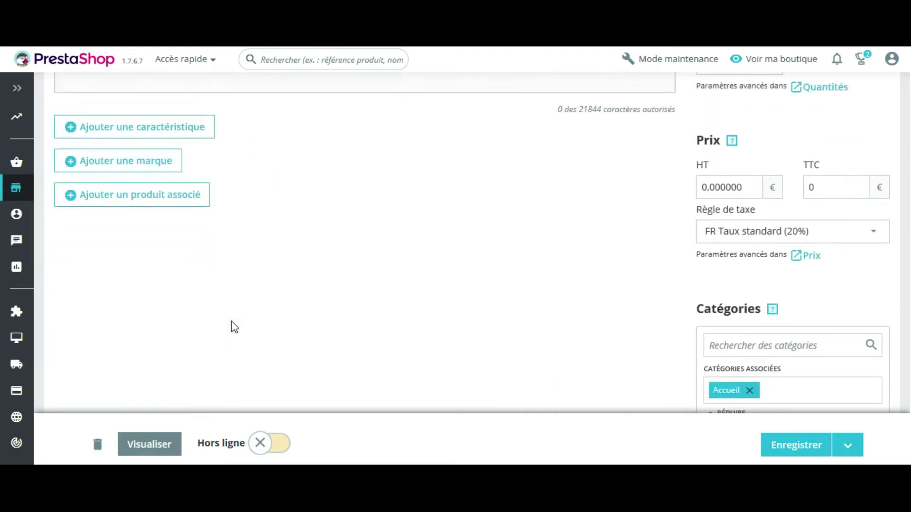
scroll(248, 339, down, 3)
click(172, 261)
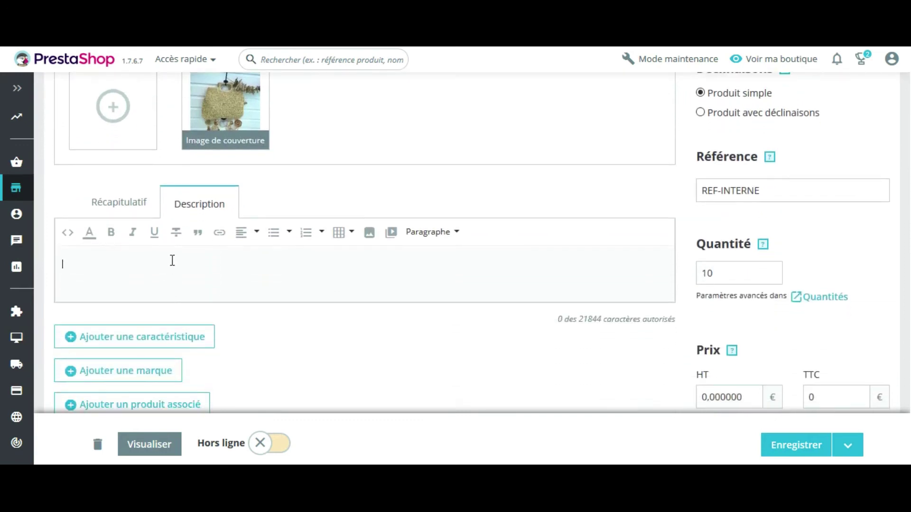
text(Une description doit faire )
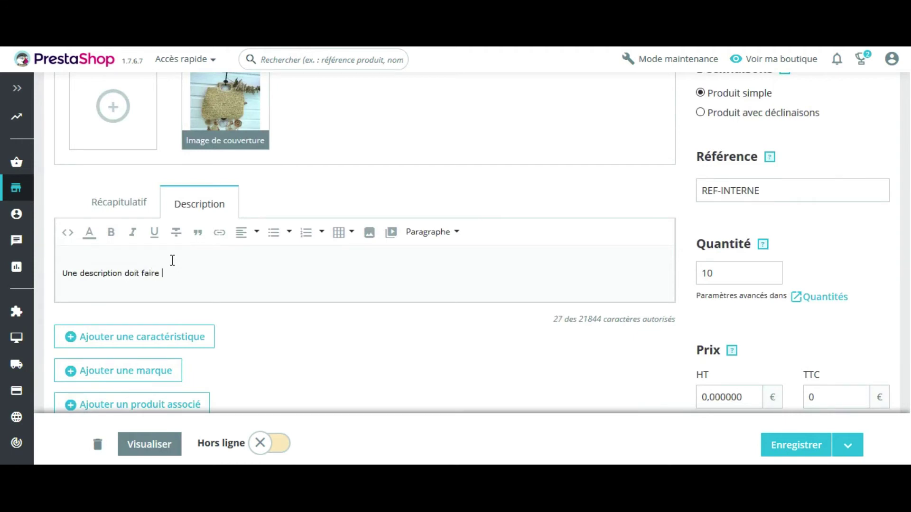
text(200 à 250 mots, avec une description)
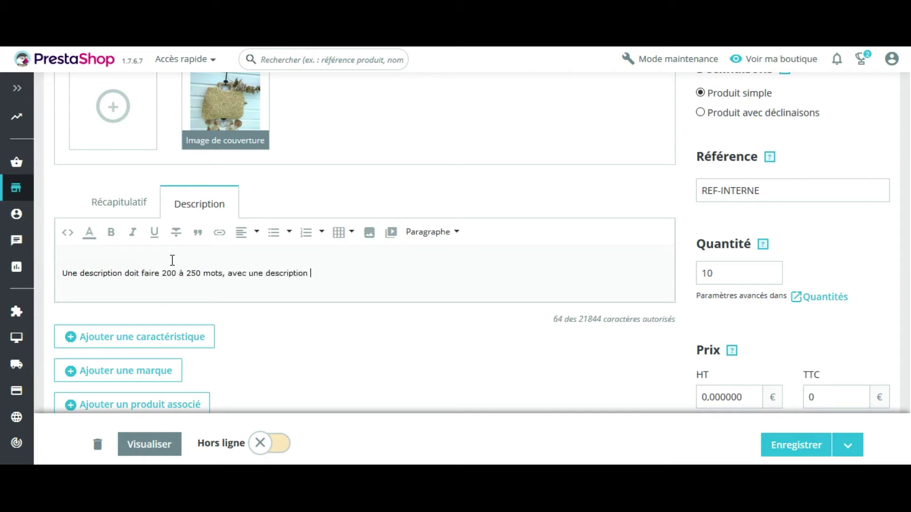
text( complète du produit et ce qu'apo)
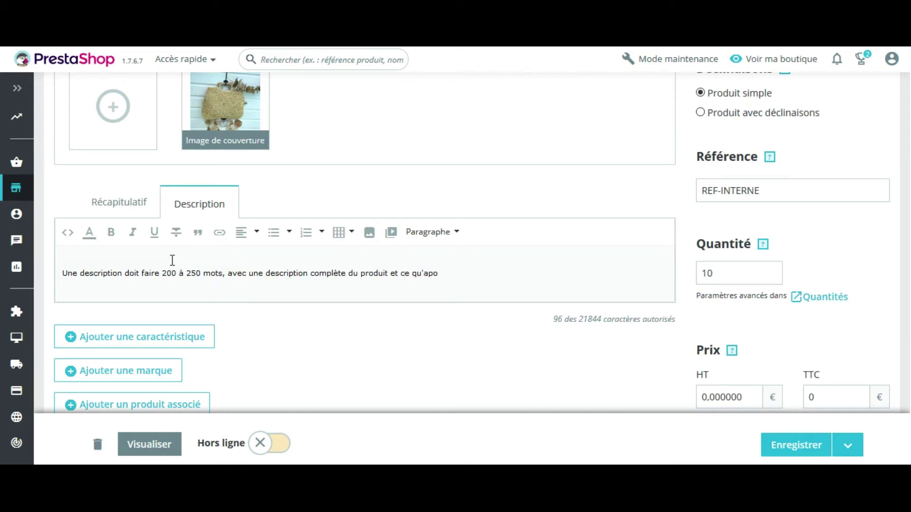
key(BackSpace)
text(porte le produit aux clients.)
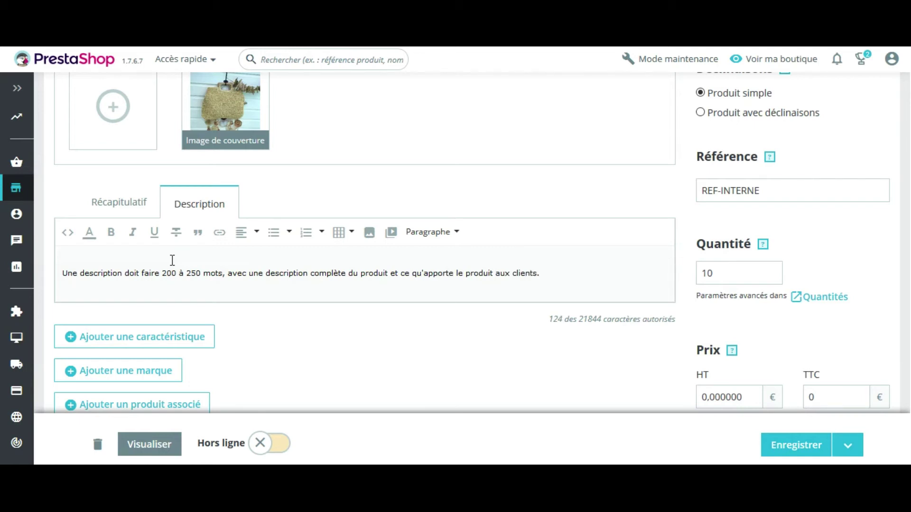
Add a Composition characteristic to the product with the predefined value Carton recyclé.
click(176, 336)
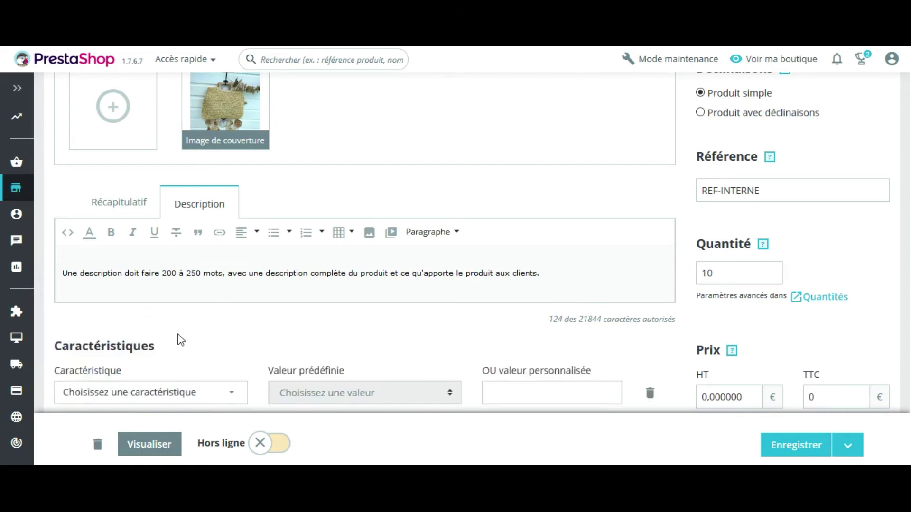
scroll(196, 329, down, 4)
click(235, 186)
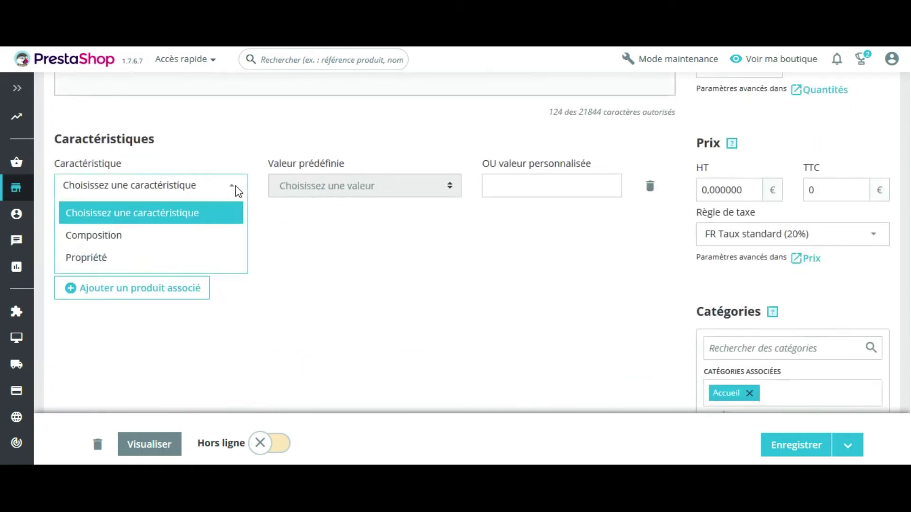
click(134, 236)
click(328, 188)
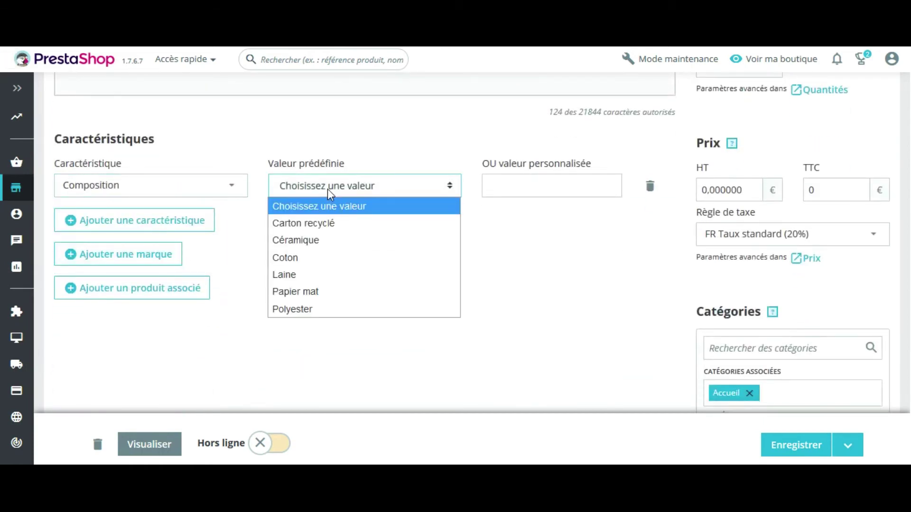
click(322, 224)
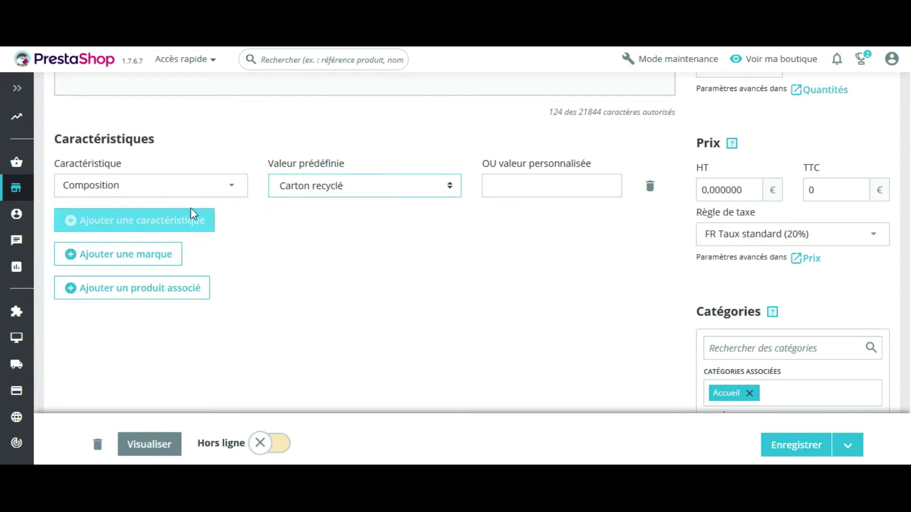
Add a second characteristic, Propriété, with the predefined value Manches longues.
click(179, 223)
click(163, 238)
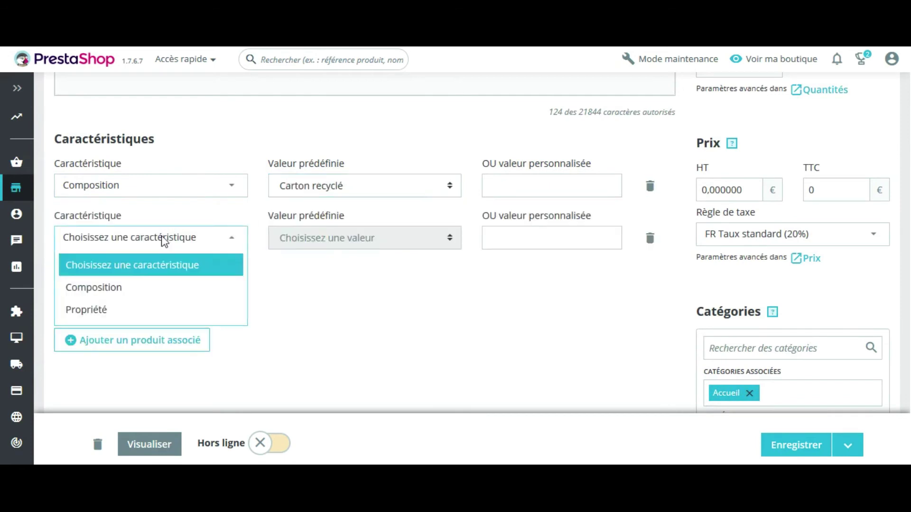
click(113, 310)
click(335, 246)
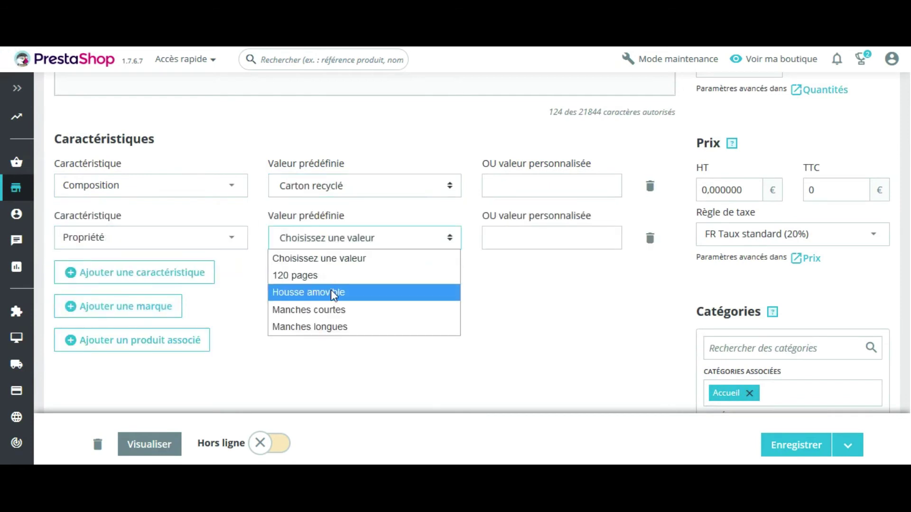
click(334, 328)
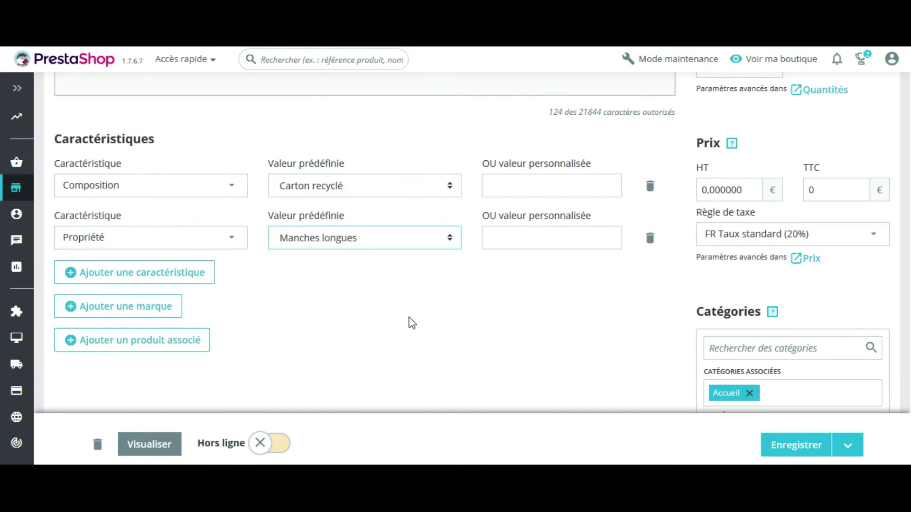
Add a brand to the product and set it to Graphic Corner.
scroll(434, 292, up, 1)
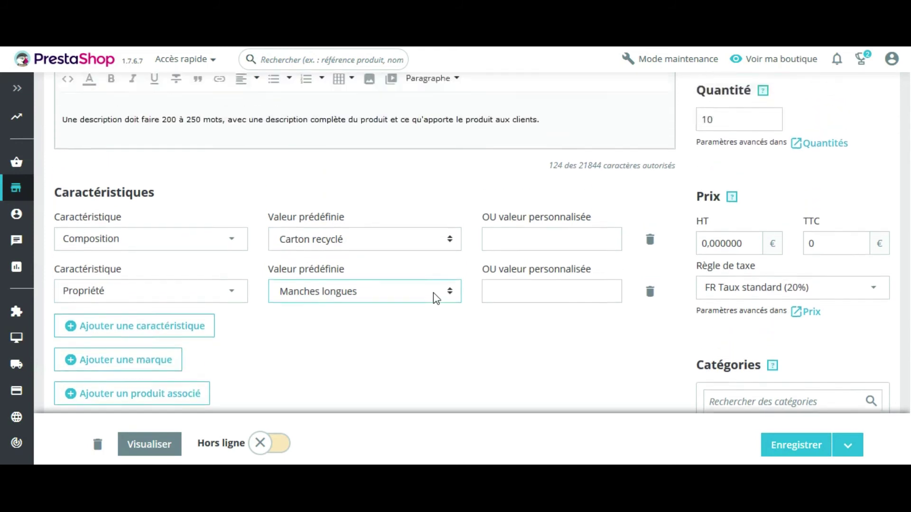
scroll(433, 292, down, 1)
scroll(433, 292, up, 1)
scroll(434, 292, down, 1)
scroll(331, 319, down, 1)
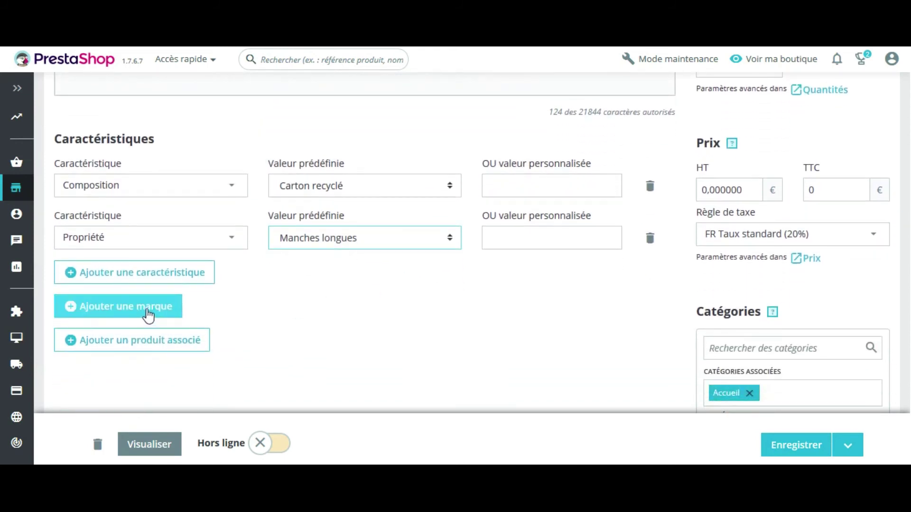
click(147, 311)
scroll(352, 310, down, 7)
scroll(352, 310, down, 1)
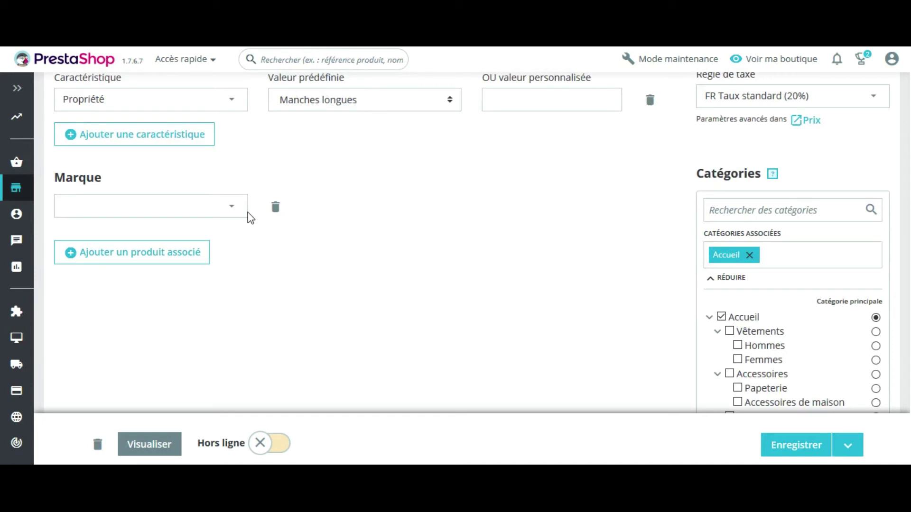
click(232, 208)
click(198, 242)
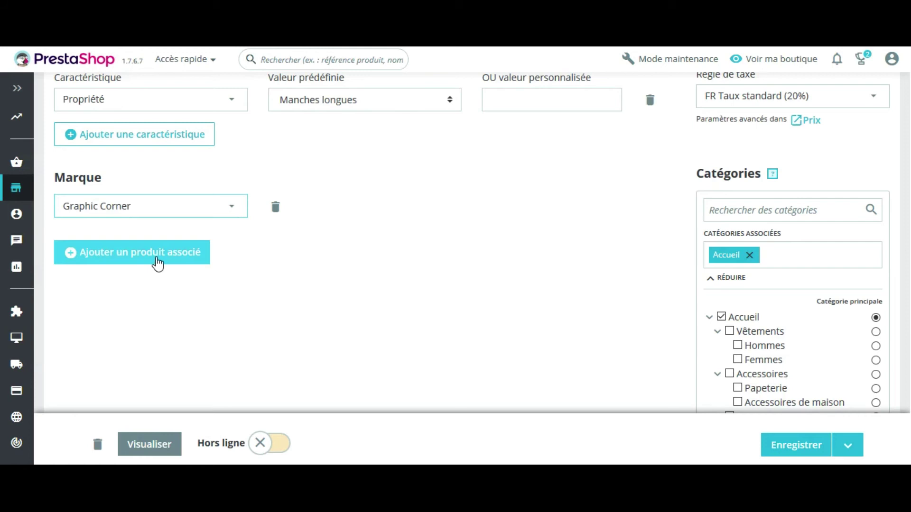
Search the associated products for 12 and add "Mug The adventure begins (ref: demo_12)" as a related product.
click(158, 263)
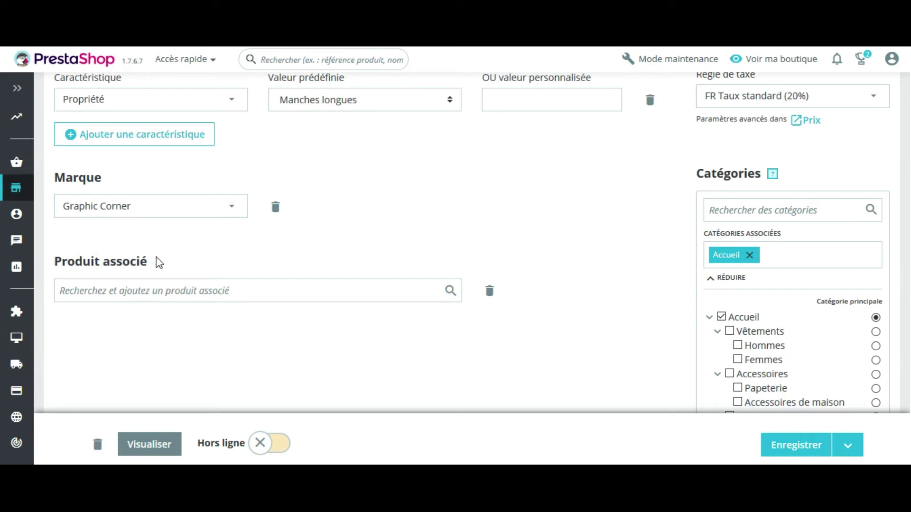
click(198, 294)
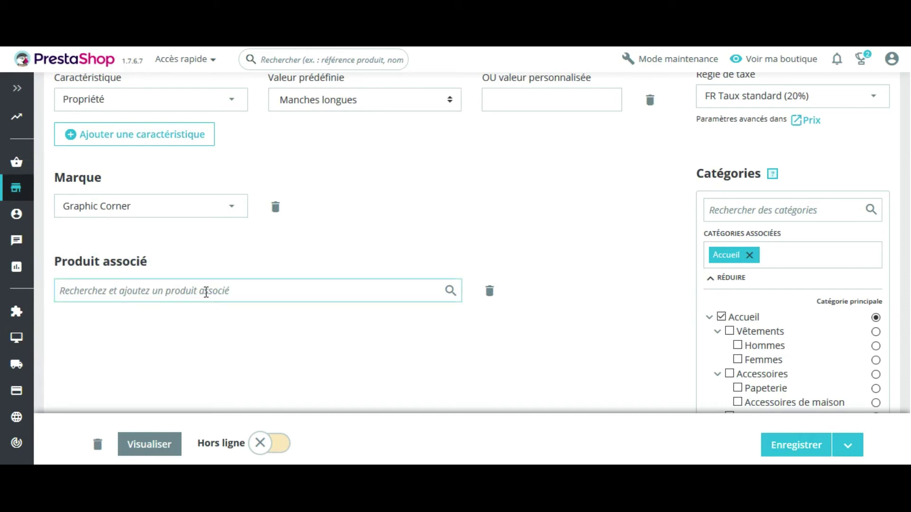
text(12)
click(214, 328)
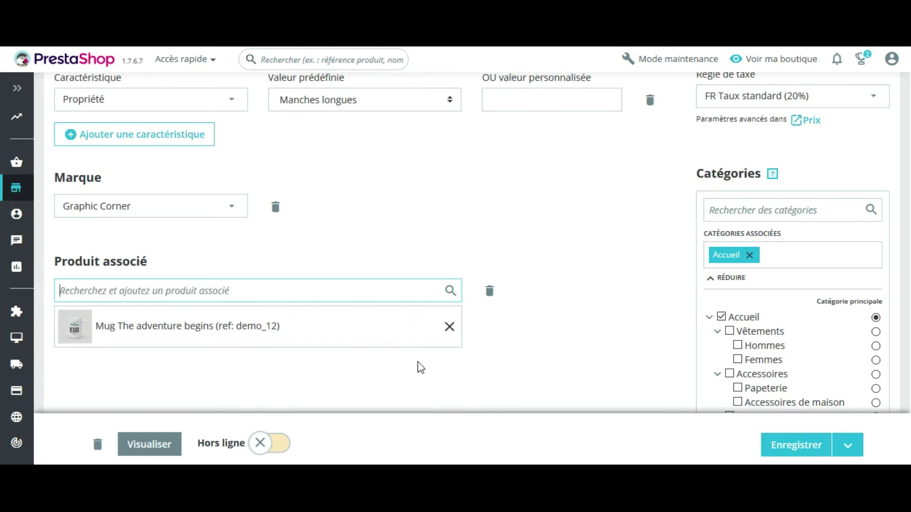
Set the product's tax-included price to 12 €, and change it to 13 €.
scroll(388, 335, up, 5)
scroll(387, 332, down, 2)
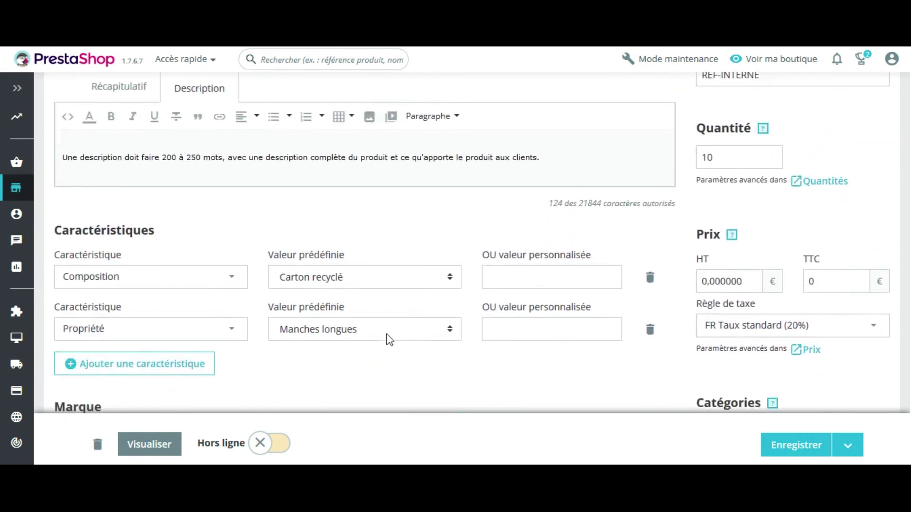
scroll(445, 327, down, 2)
scroll(577, 300, up, 2)
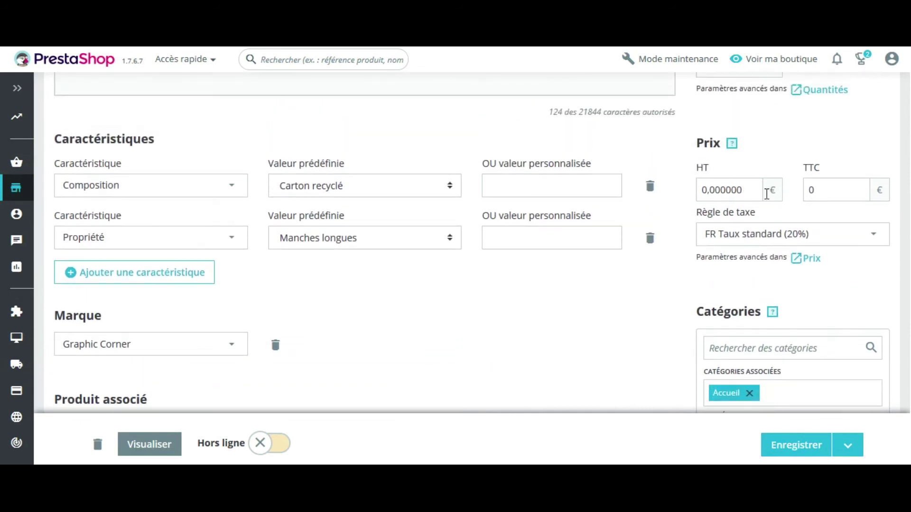
double_click(806, 194)
text(12)
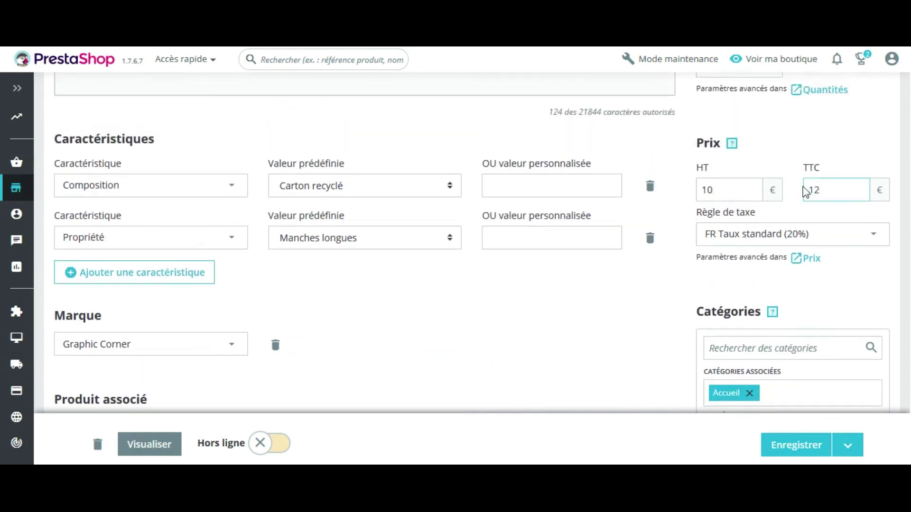
key(BackSpace)
text(3)
Set the product's tax-excluded price to 13 € and view the available tax rules, keeping FR Taux standard (20%).
drag(747, 195, 666, 192)
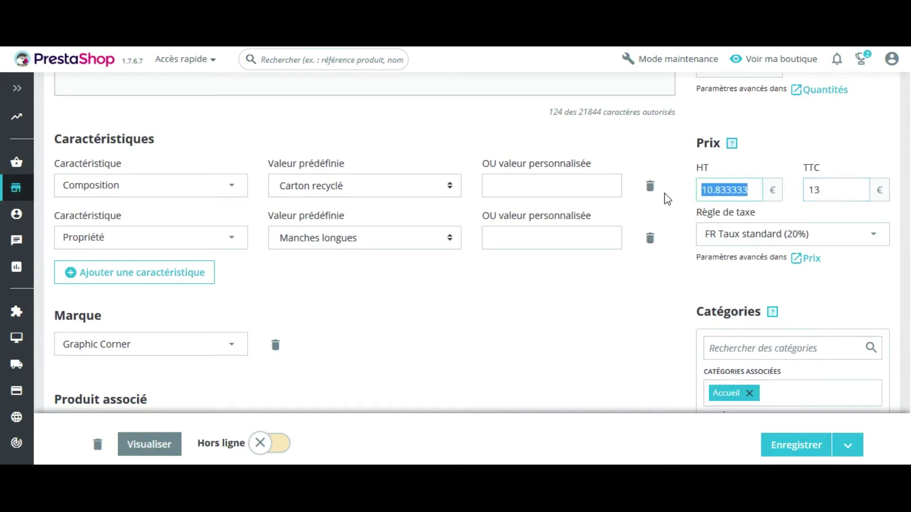
text(13)
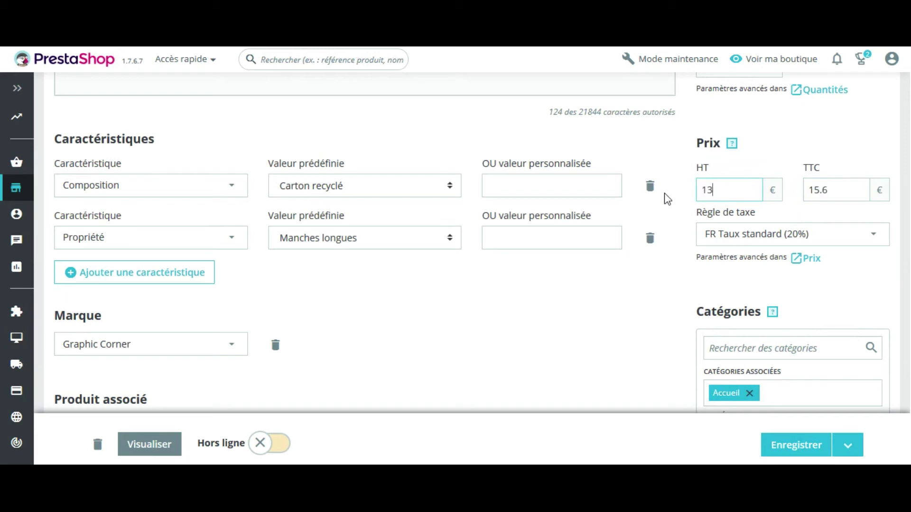
click(846, 239)
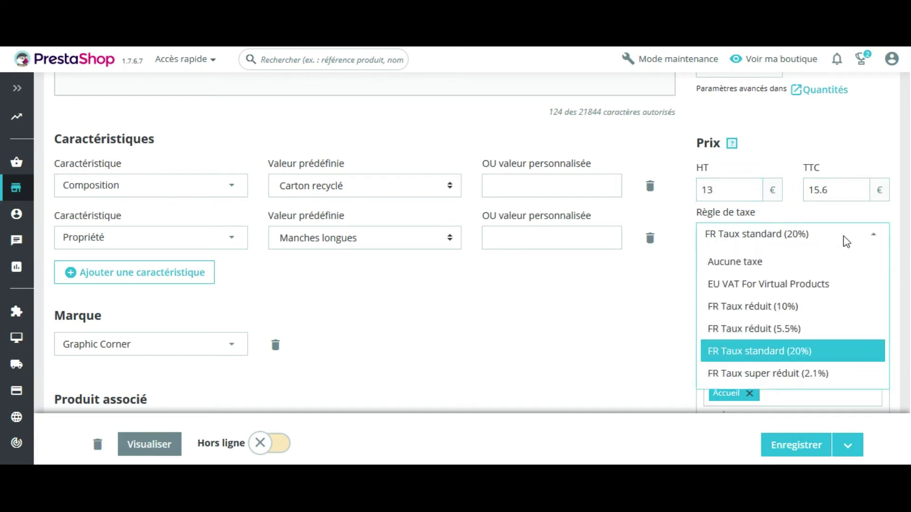
scroll(831, 289, down, 2)
scroll(824, 290, up, 2)
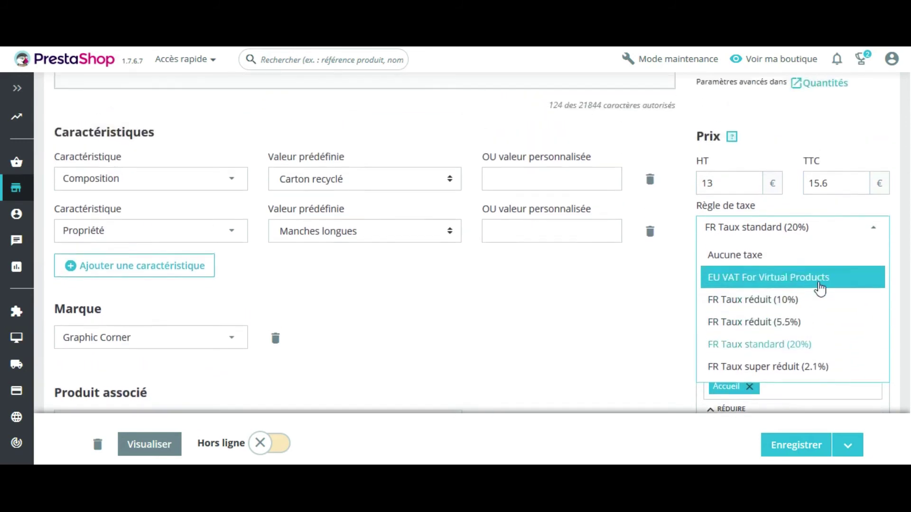
click(791, 212)
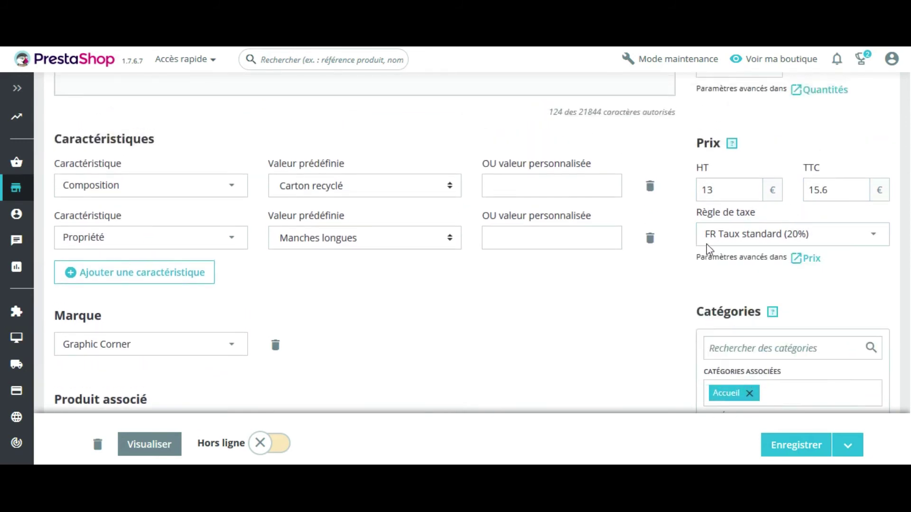
Associate the product with the Femmes and Vêtements categories, making Femmes the main category.
scroll(666, 309, down, 6)
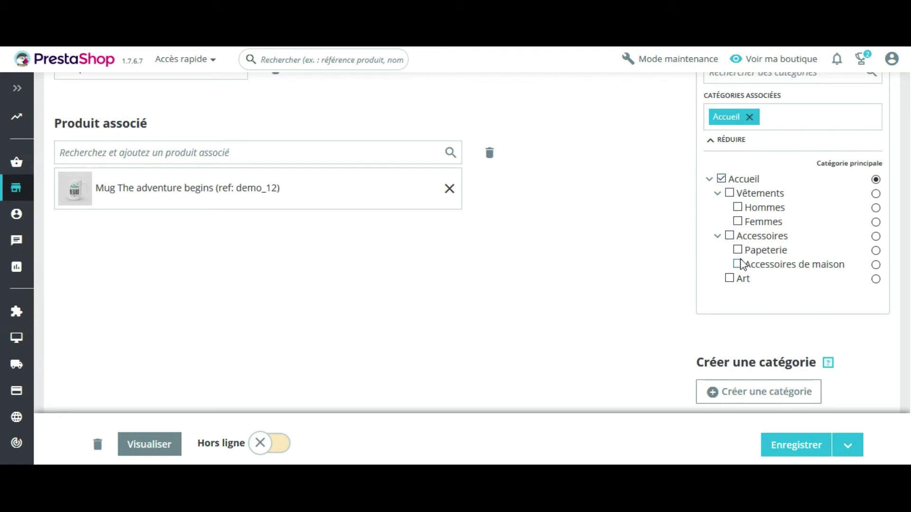
click(738, 222)
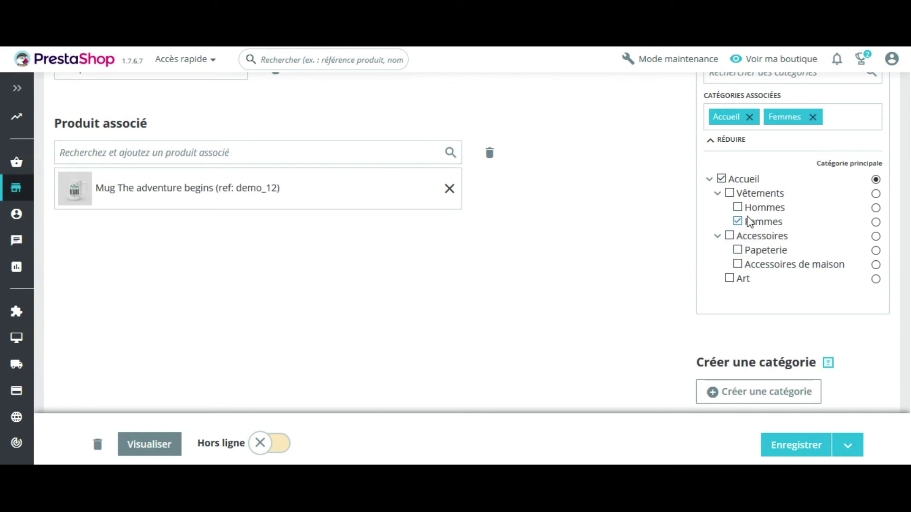
click(729, 193)
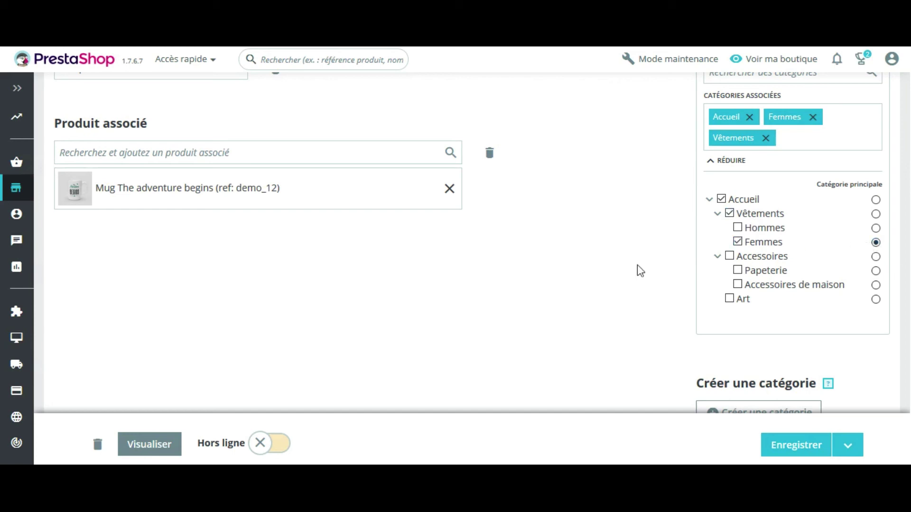
scroll(535, 270, down, 2)
scroll(535, 270, up, 3)
scroll(534, 270, up, 8)
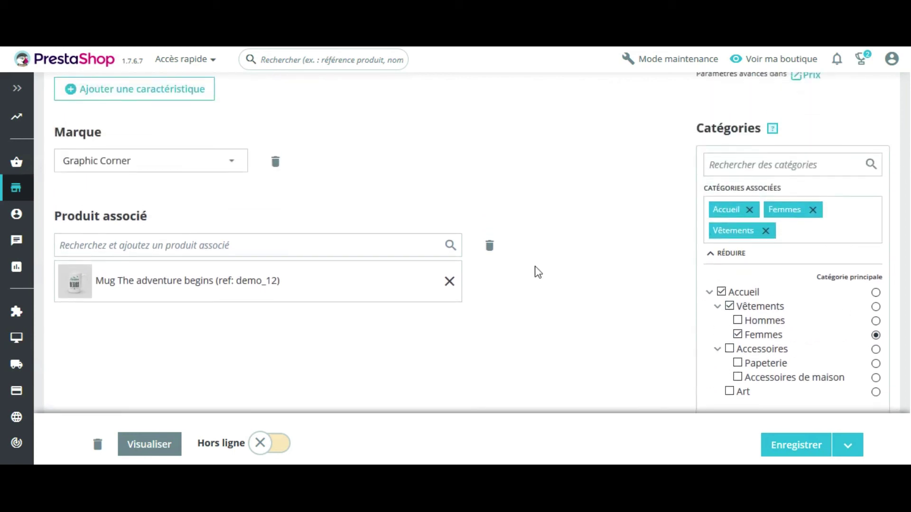
scroll(538, 272, up, 3)
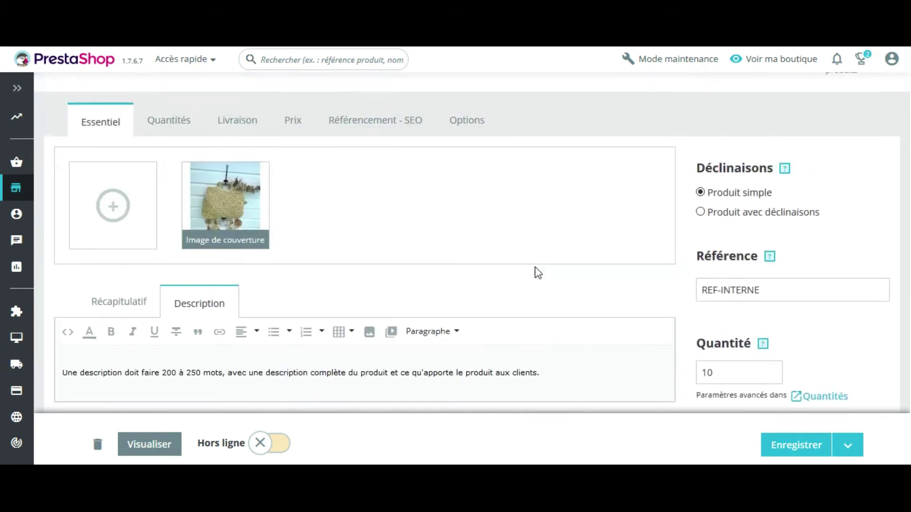
Put the product "Nom du produit 50 caractères maximum" online.
scroll(538, 273, down, 10)
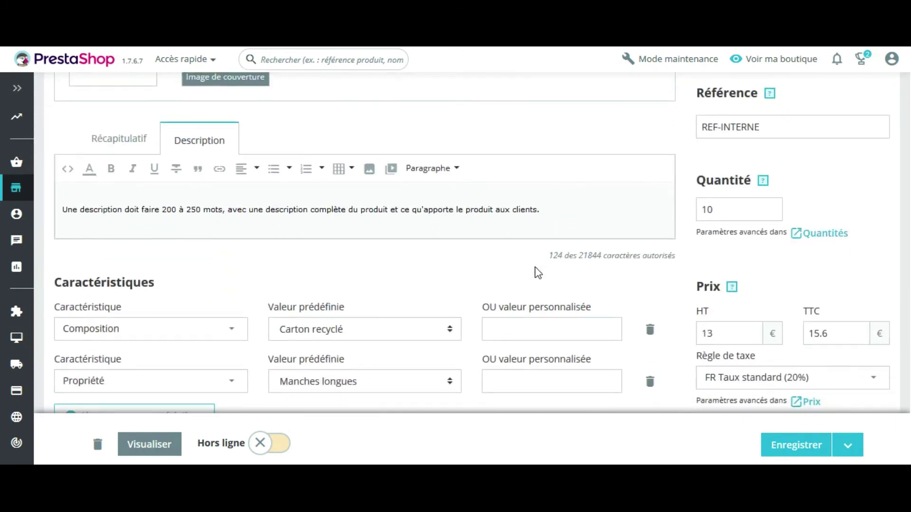
scroll(537, 272, up, 10)
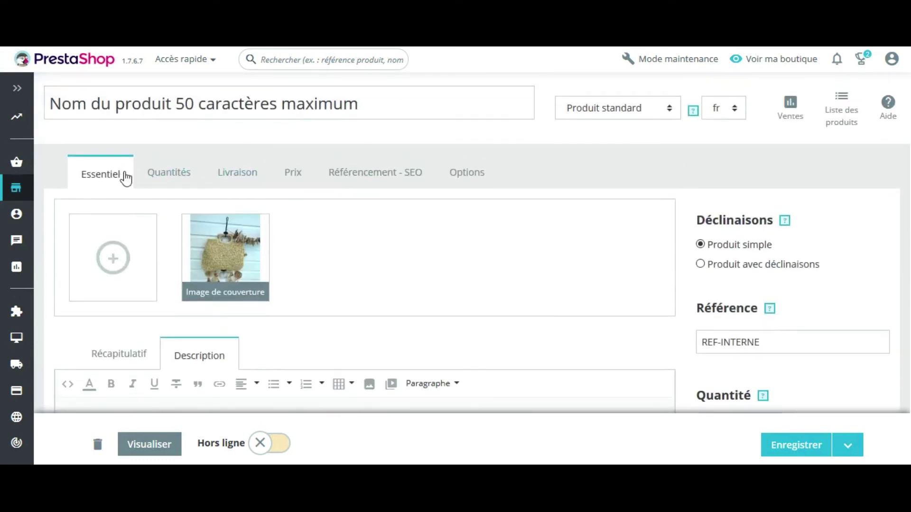
scroll(508, 214, down, 4)
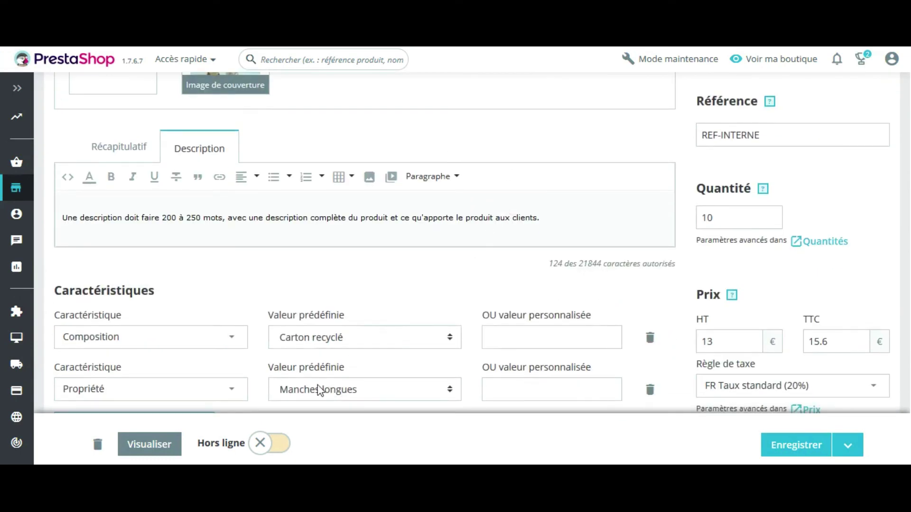
click(272, 443)
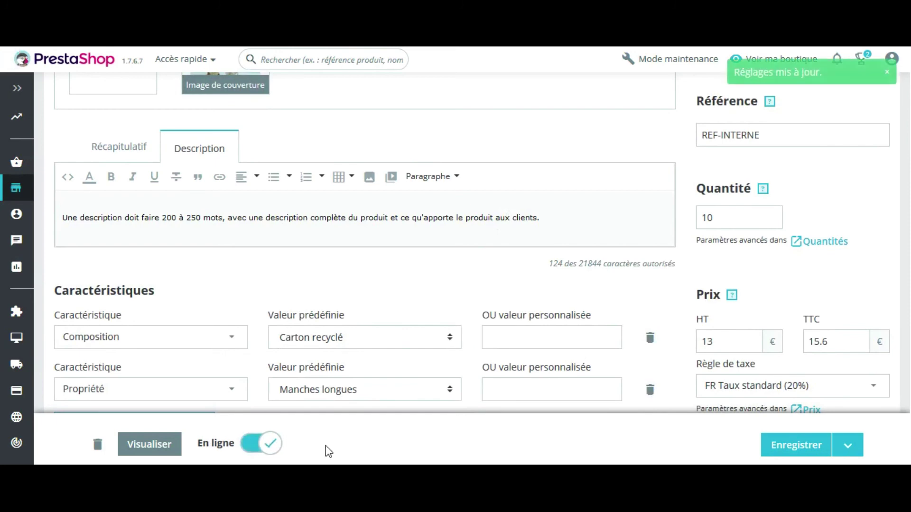
Open the shop's storefront and browse to the Femmes category under Vêtements to view its product listing.
scroll(406, 366, up, 4)
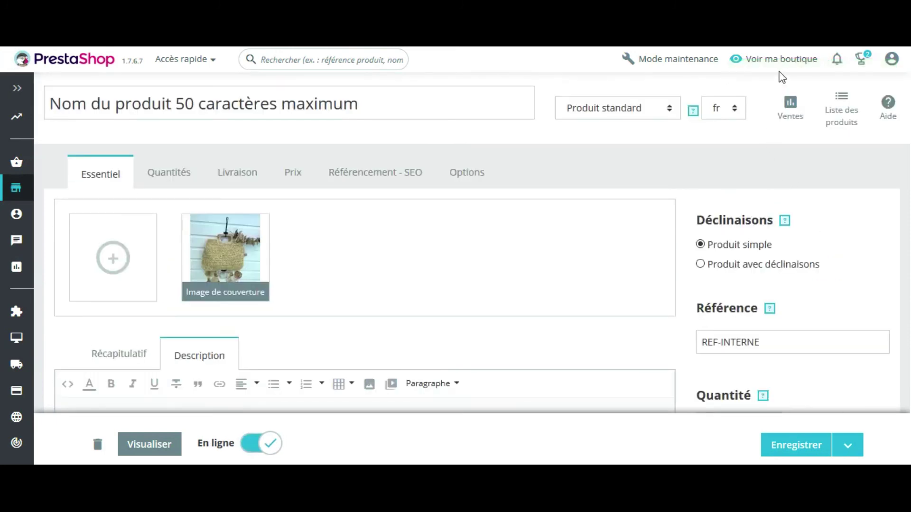
click(780, 62)
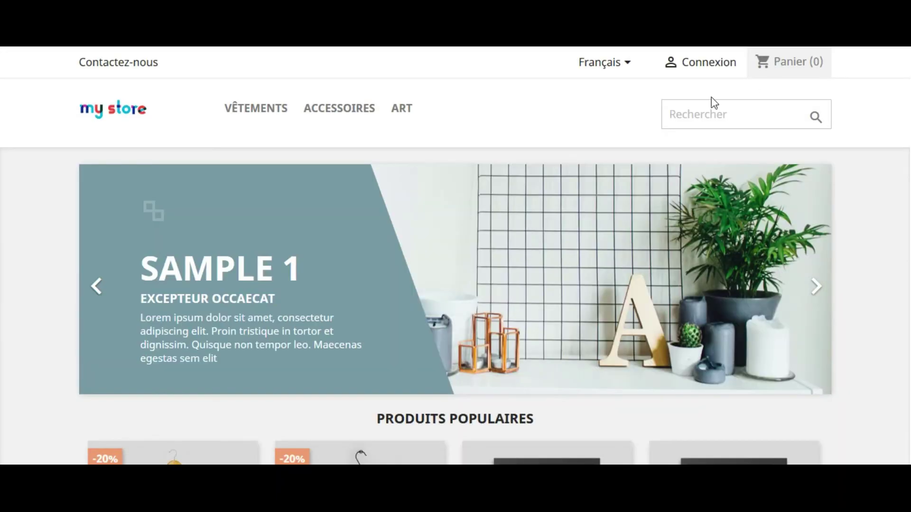
scroll(476, 210, down, 12)
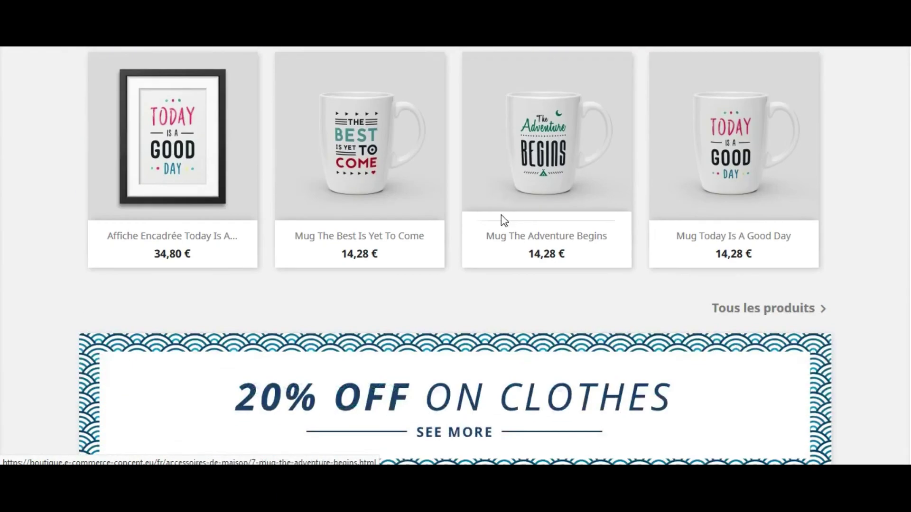
scroll(503, 225, up, 10)
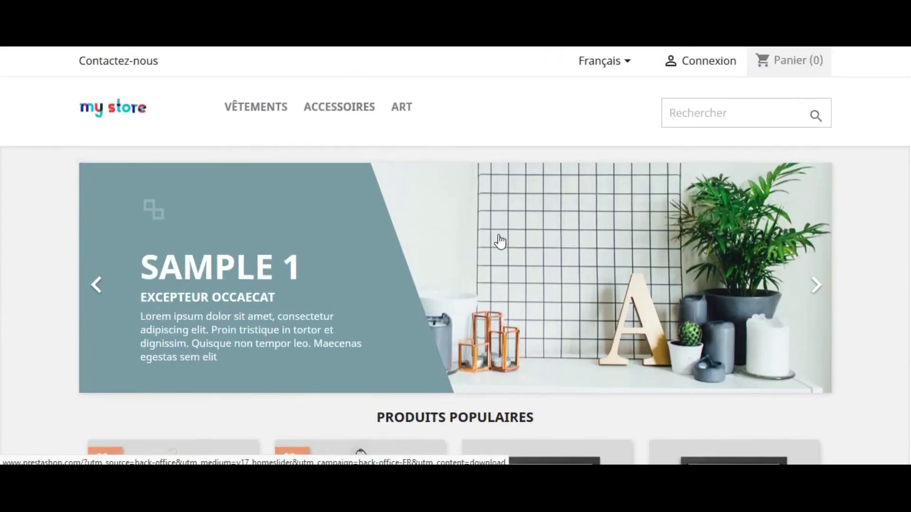
mouse_move(257, 110)
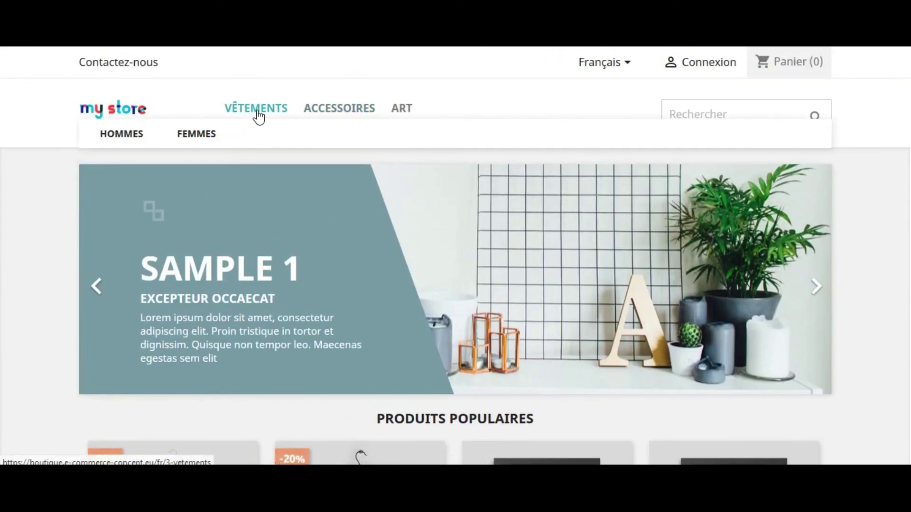
click(207, 138)
scroll(242, 154, down, 4)
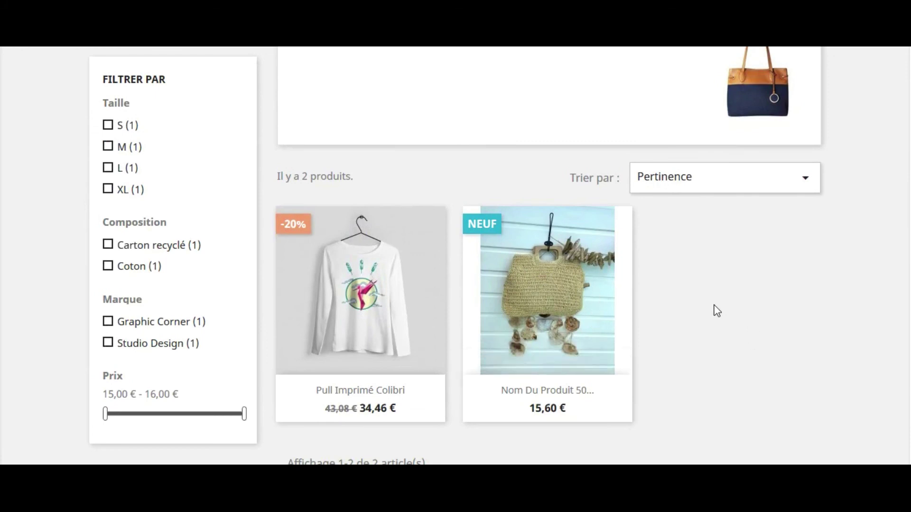
Open the product page of the new straw handbag from the Femmes listing.
mouse_move(614, 289)
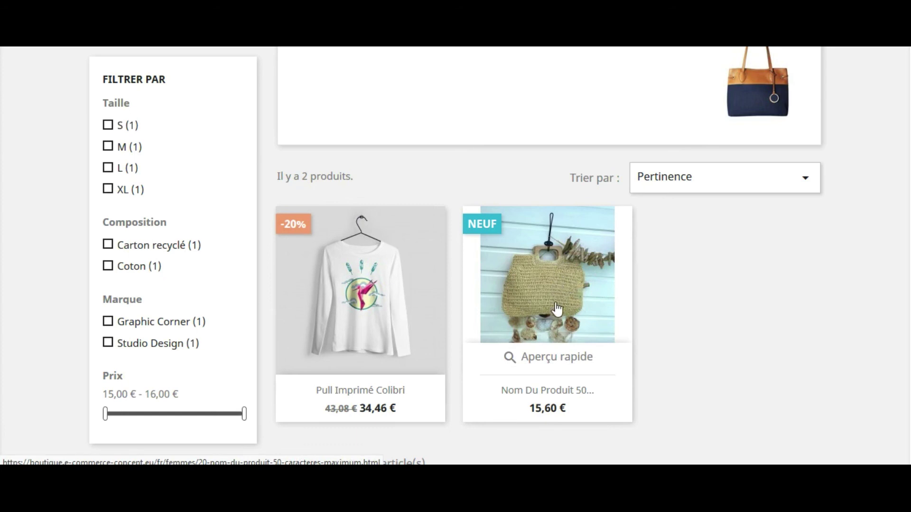
mouse_move(350, 305)
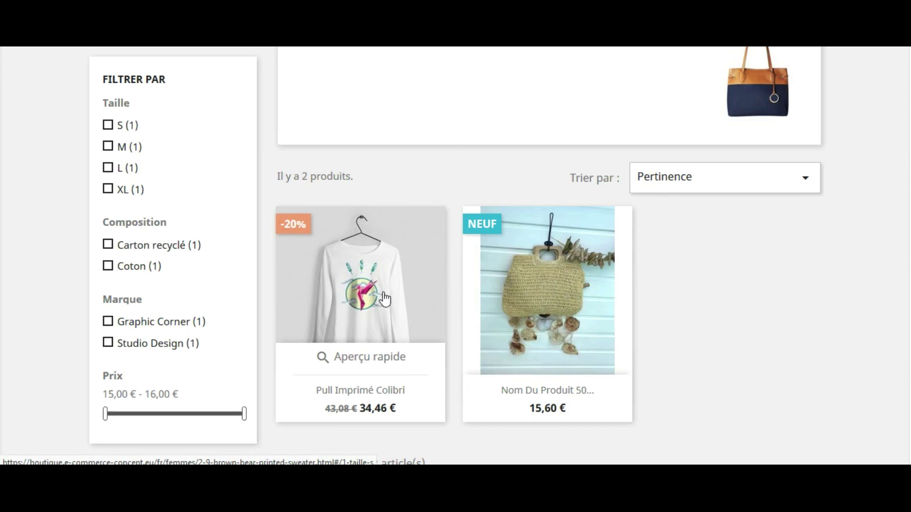
click(604, 292)
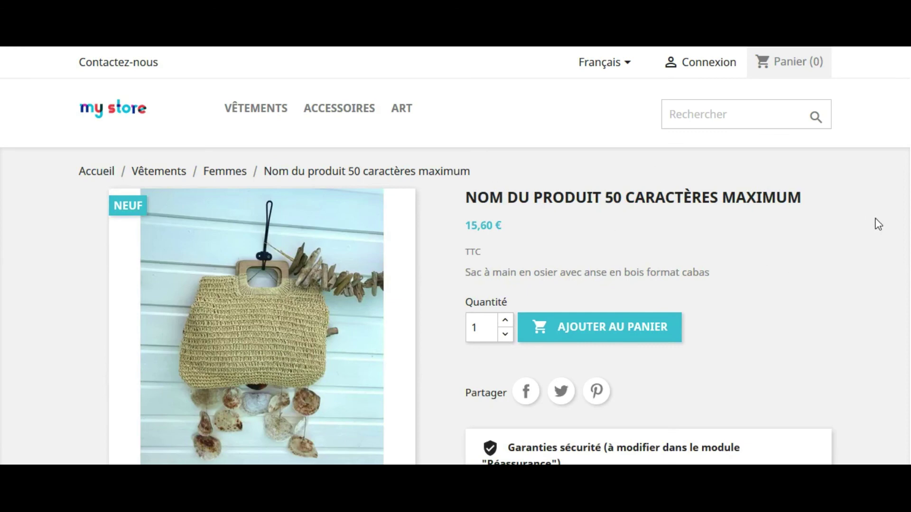
Examine the summary text, the tax label under the price and the full description on the handbag's product page.
scroll(598, 224, down, 2)
drag(466, 209, 725, 206)
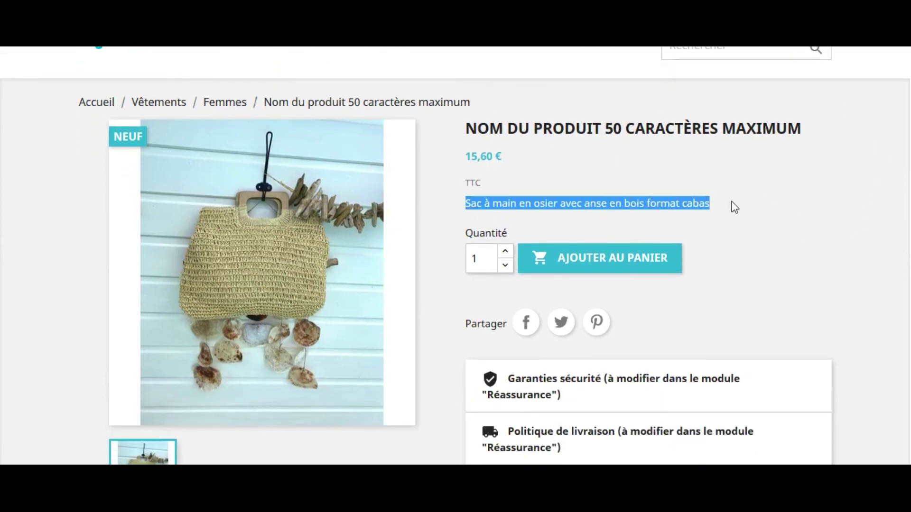
drag(456, 183, 488, 179)
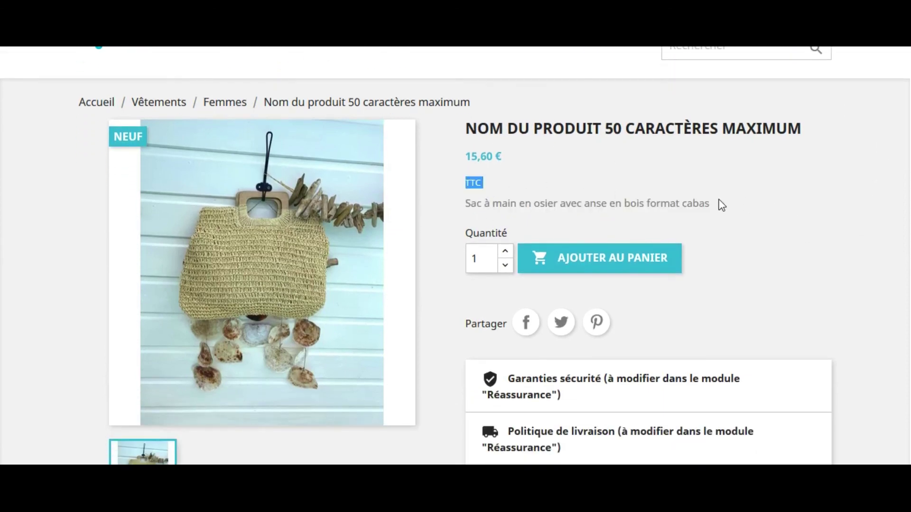
scroll(723, 214, down, 3)
scroll(474, 252, down, 4)
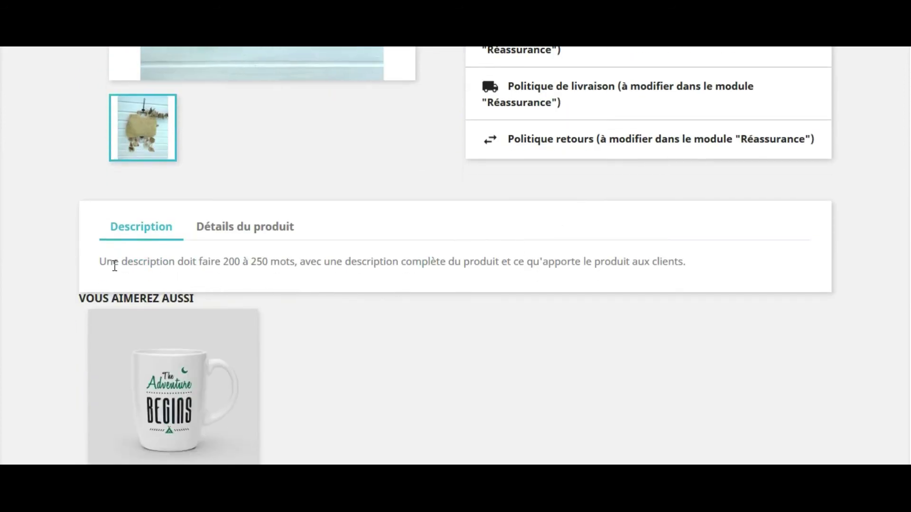
drag(99, 262, 730, 268)
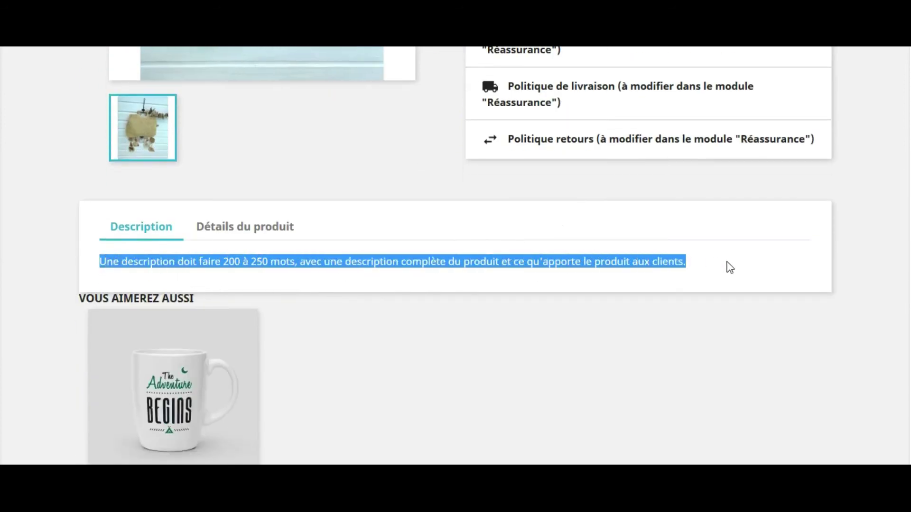
View the handbag's product details with brand, reference, stock and characteristics, and check the related product shown below, then return to the product's editing page.
click(248, 232)
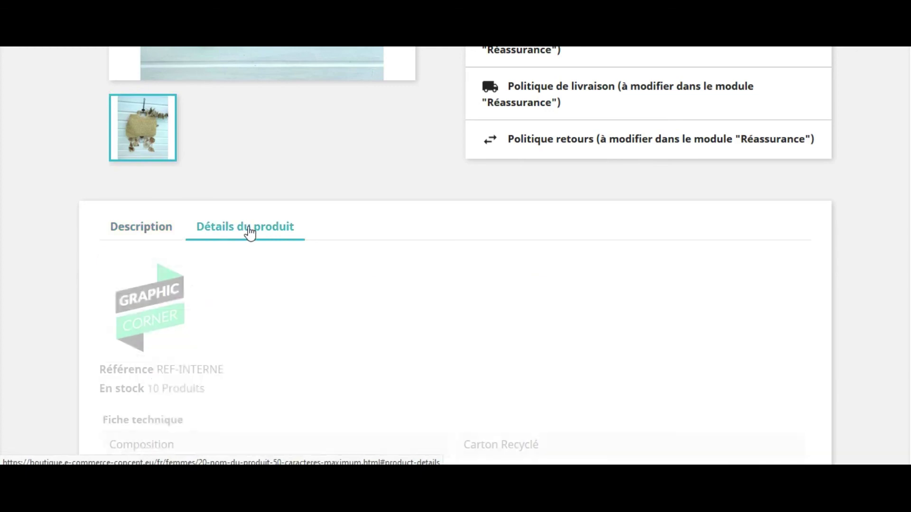
scroll(256, 261, down, 3)
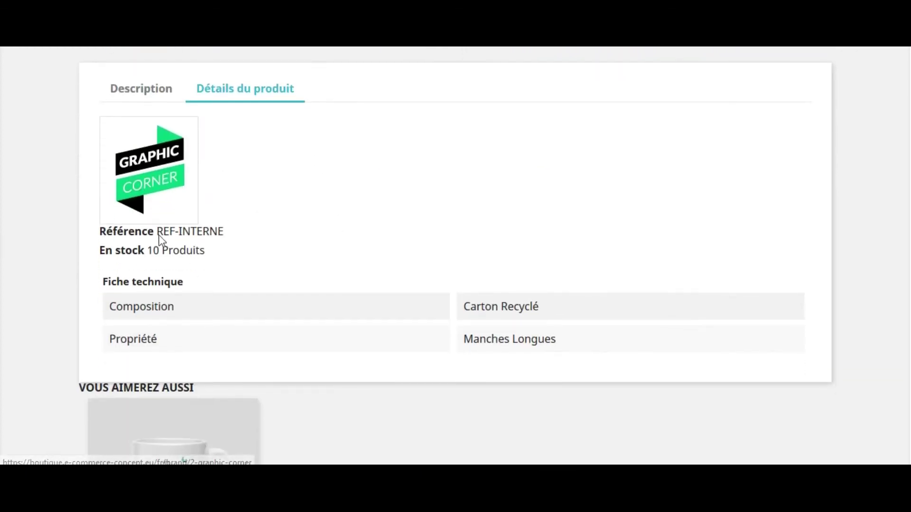
scroll(351, 246, down, 6)
mouse_move(137, 209)
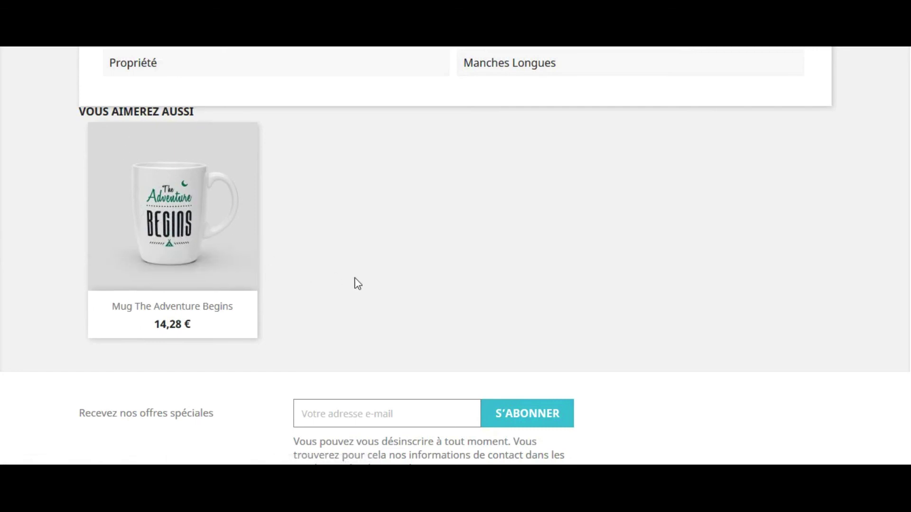
scroll(373, 284, up, 12)
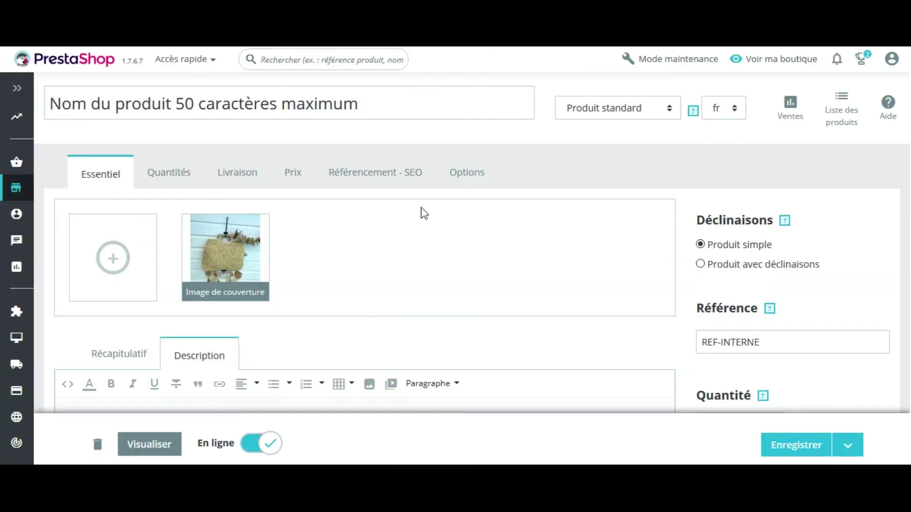
scroll(421, 211, down, 10)
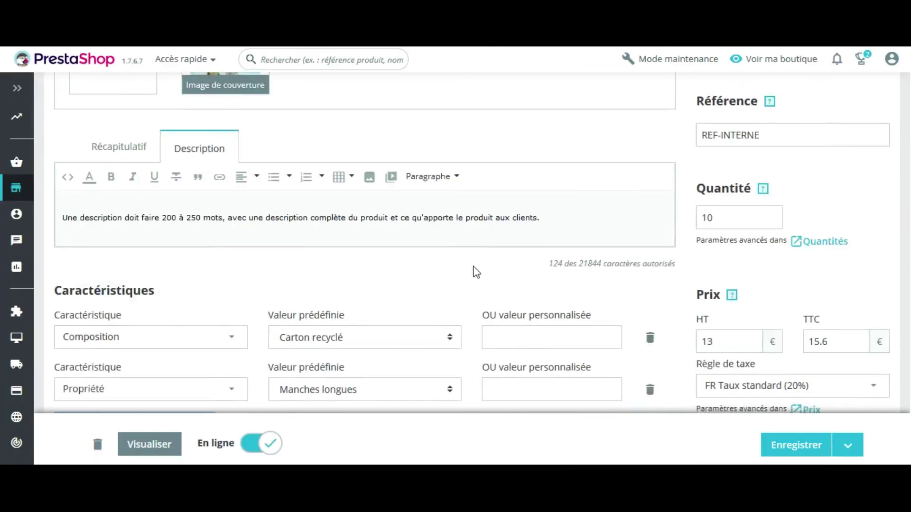
scroll(474, 318, down, 4)
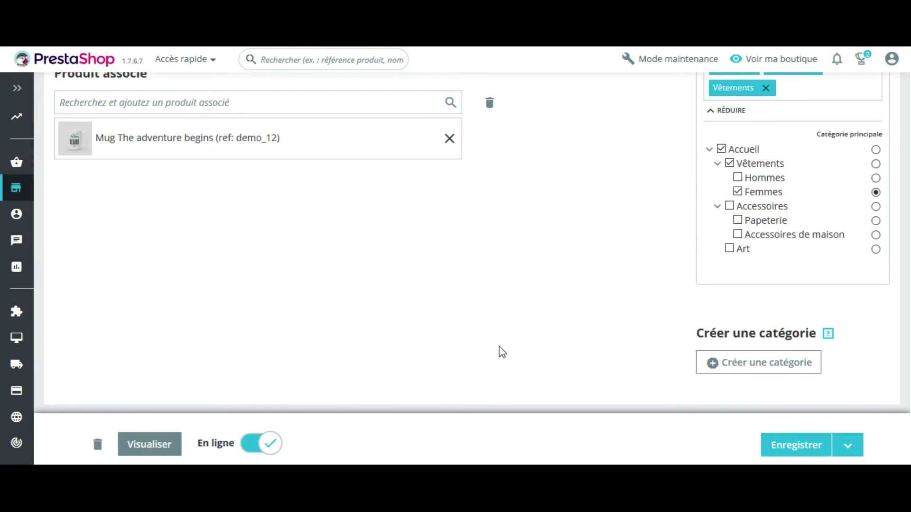
scroll(502, 352, up, 14)
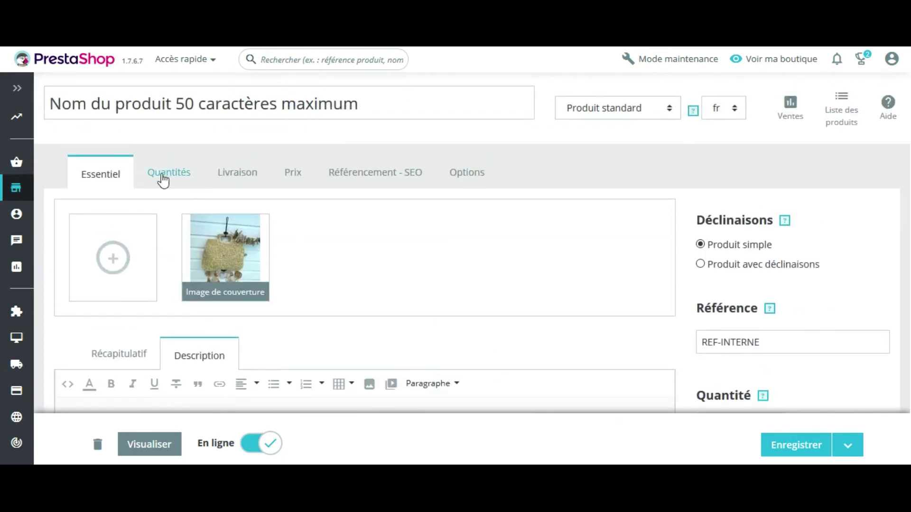